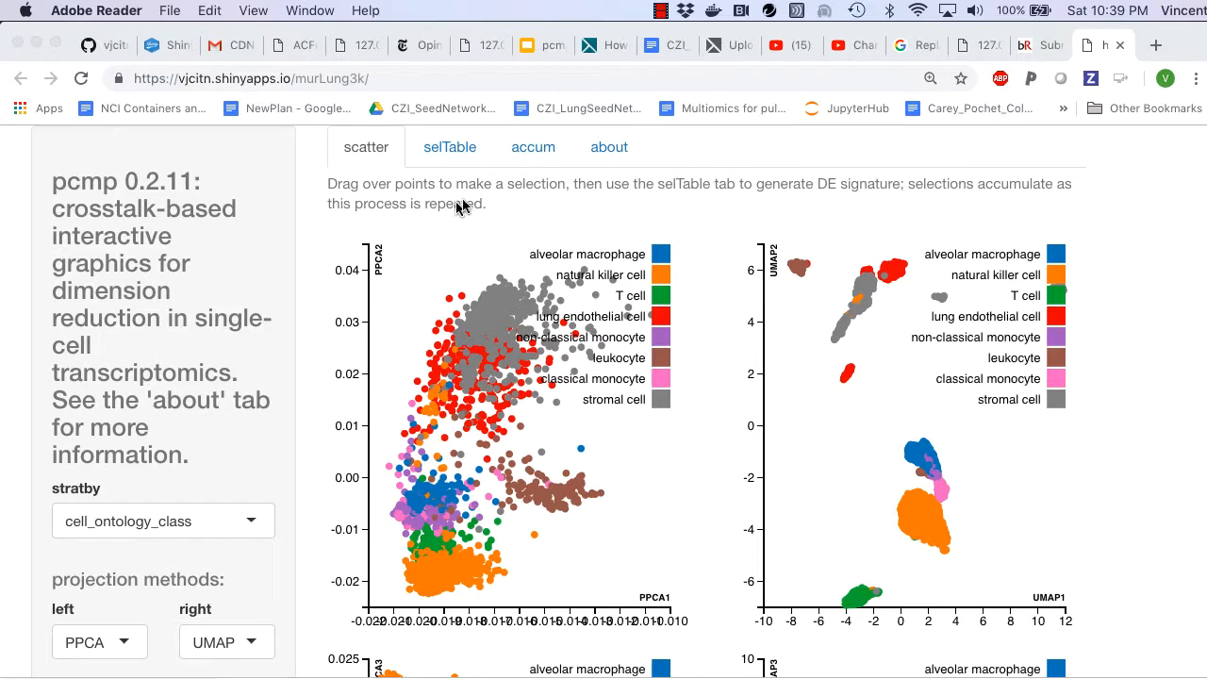
Step: Open the app's about information and review its description and the current input data structure
click(611, 157)
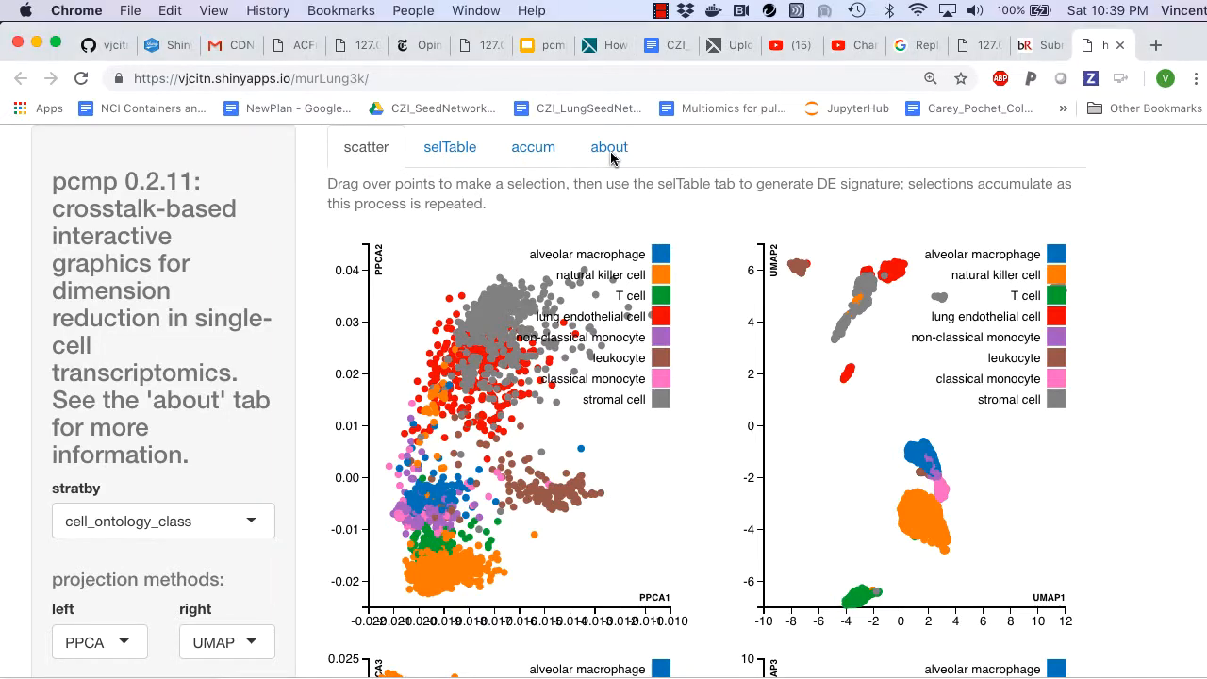
click(610, 153)
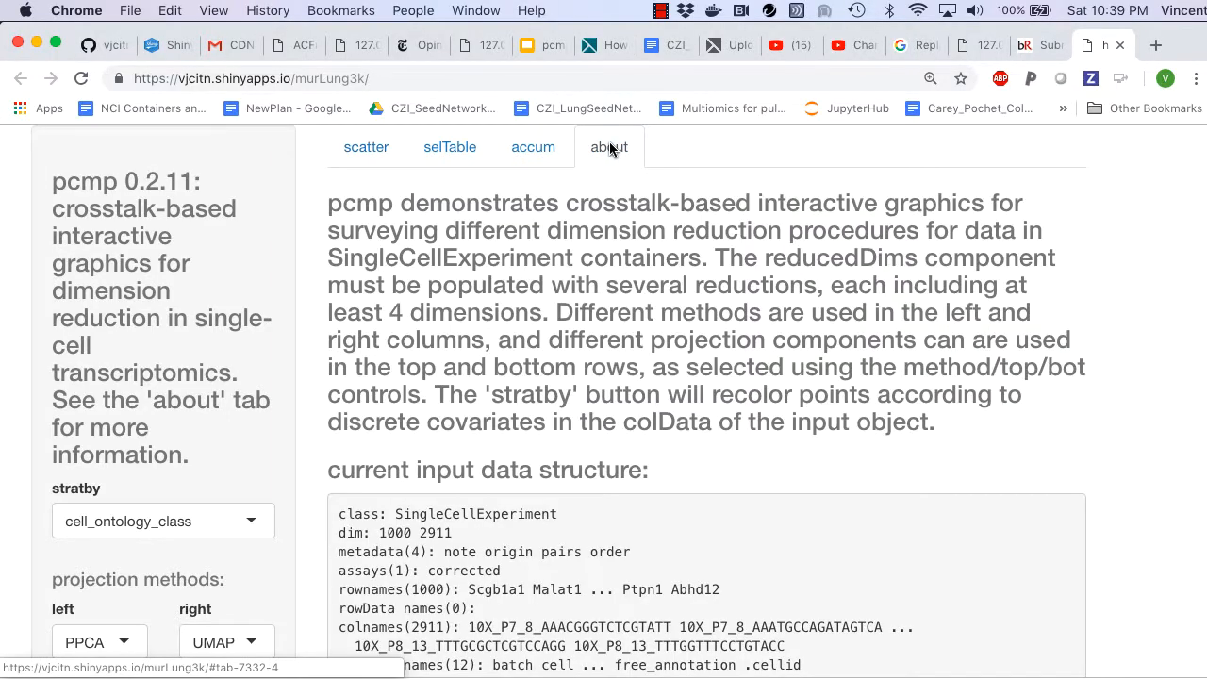
scroll(608, 184, down, 3)
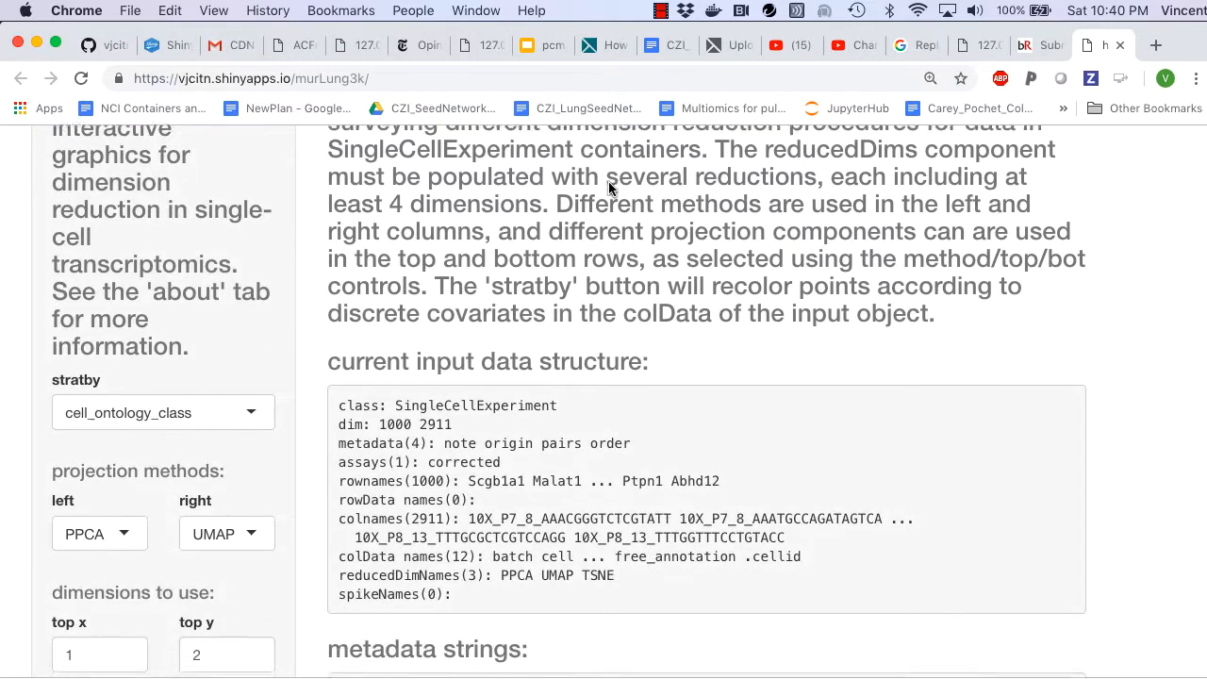
scroll(609, 188, down, 4)
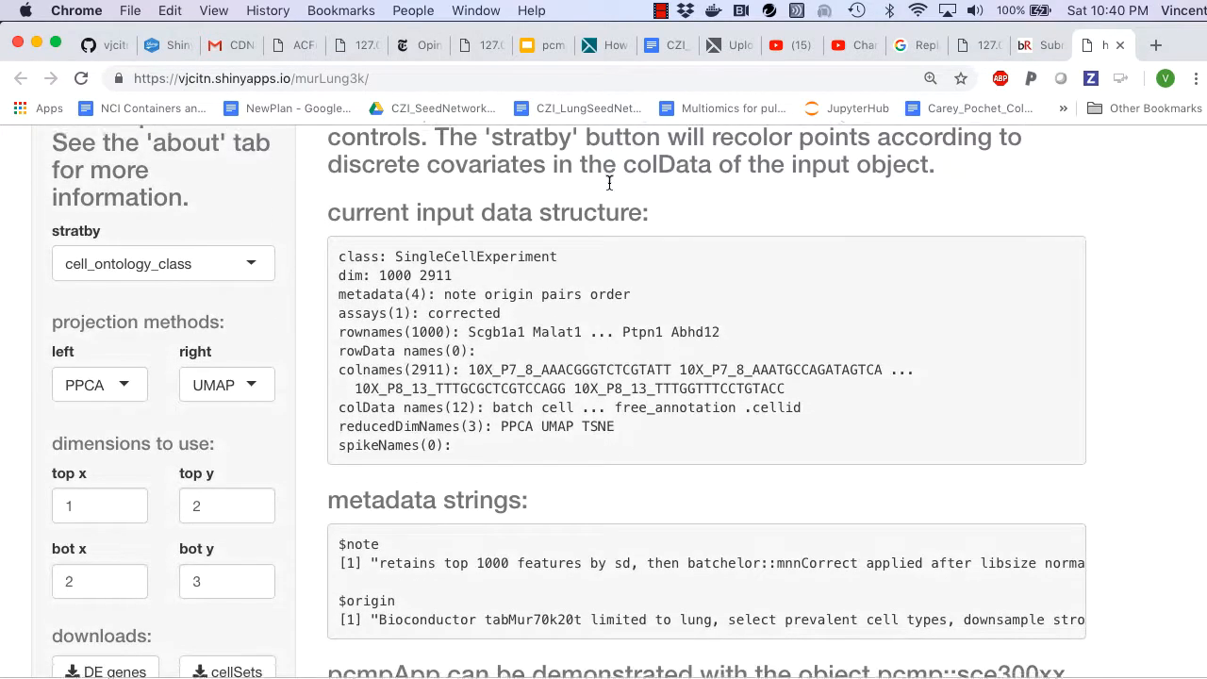
scroll(609, 186, down, 5)
scroll(610, 189, up, 5)
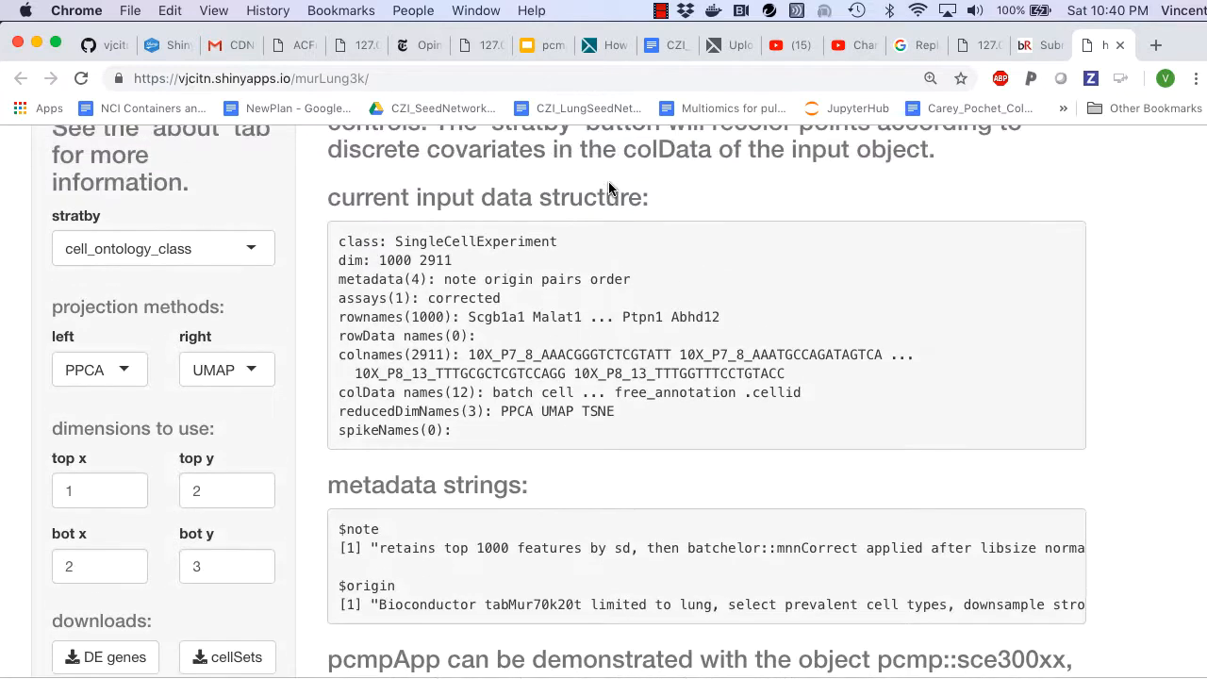
scroll(608, 189, up, 1)
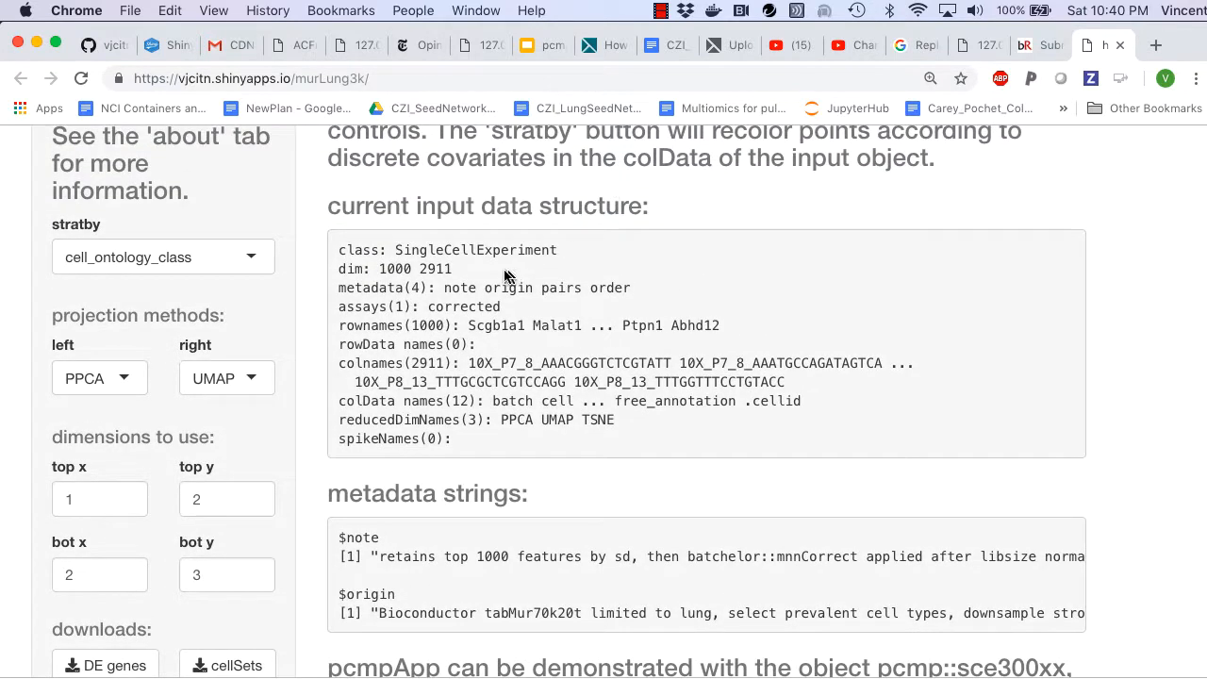
Step: Read the full note and origin metadata strings for the input data, and review the app's description again
scroll(534, 397, down, 2)
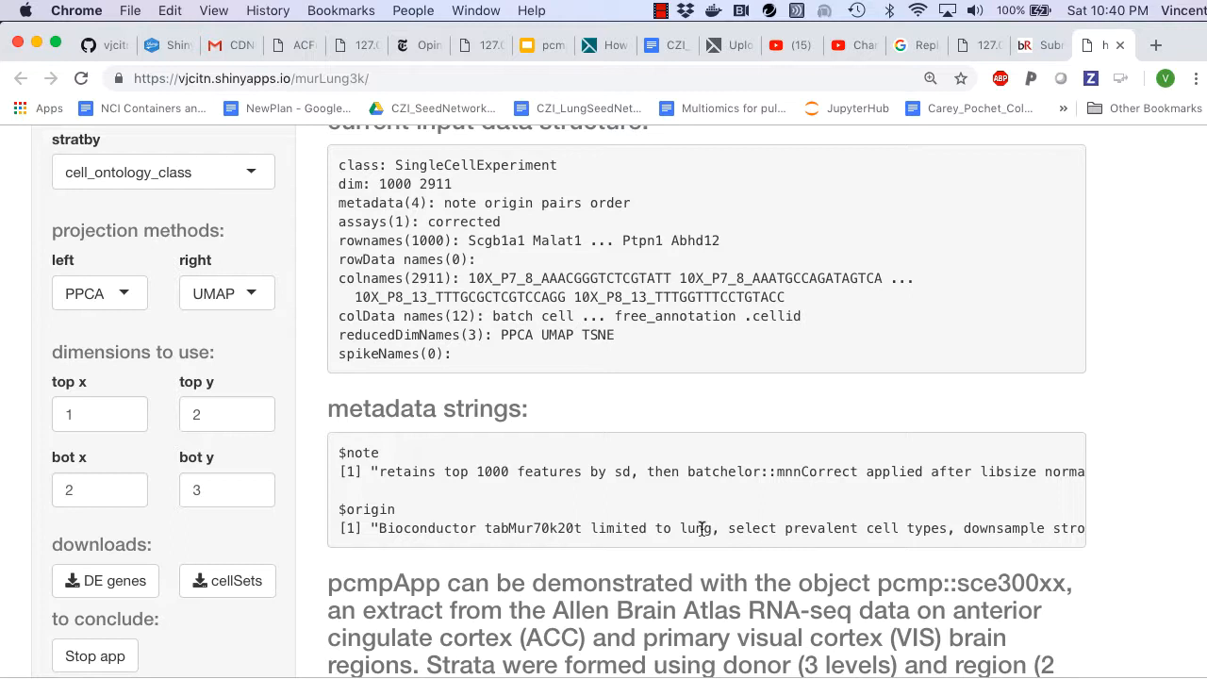
scroll(701, 528, right, 3)
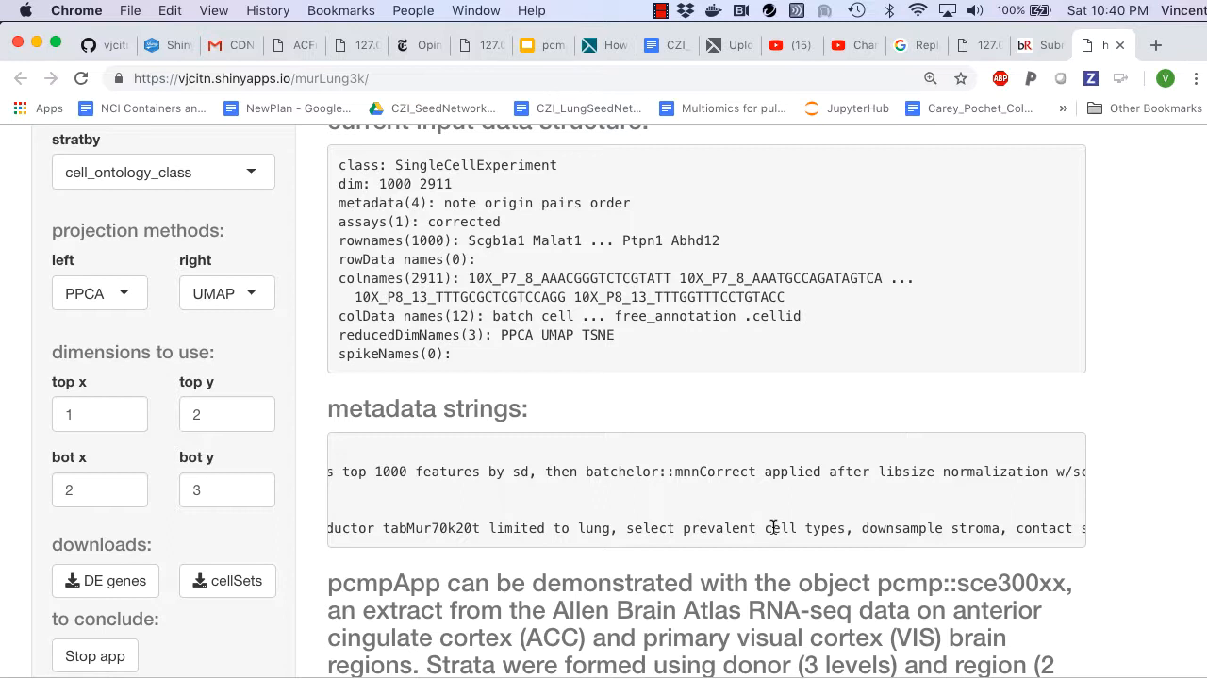
scroll(772, 526, right, 2)
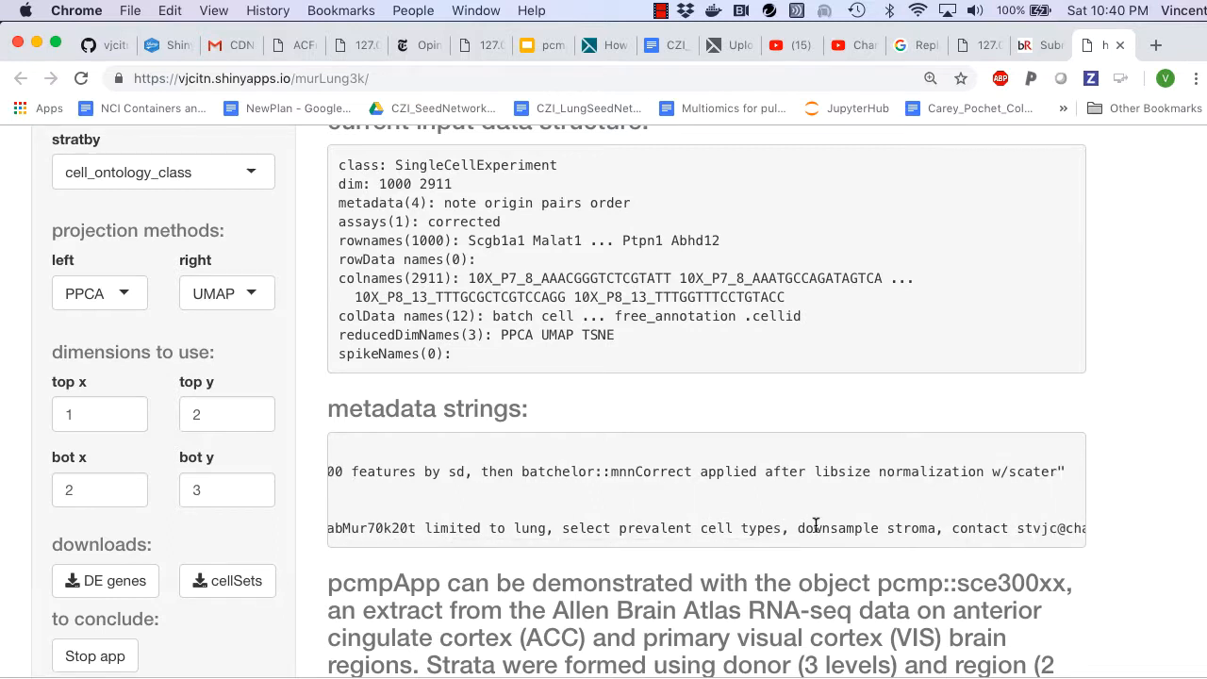
scroll(849, 524, left, 5)
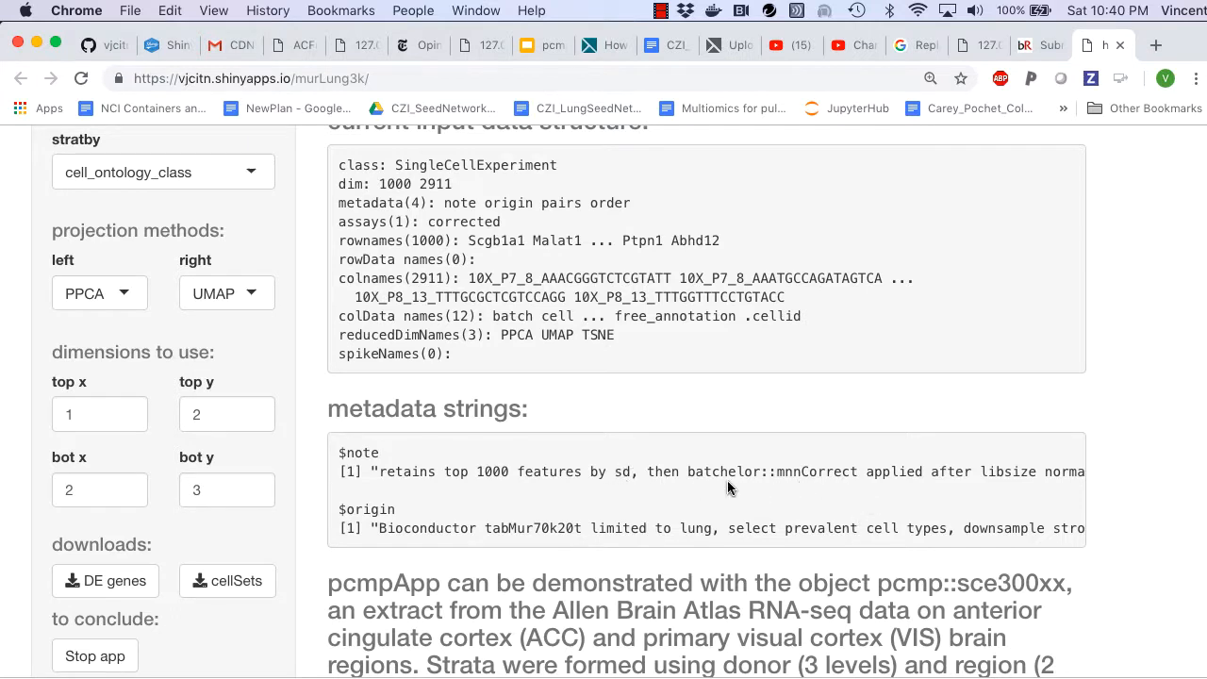
scroll(804, 474, right, 5)
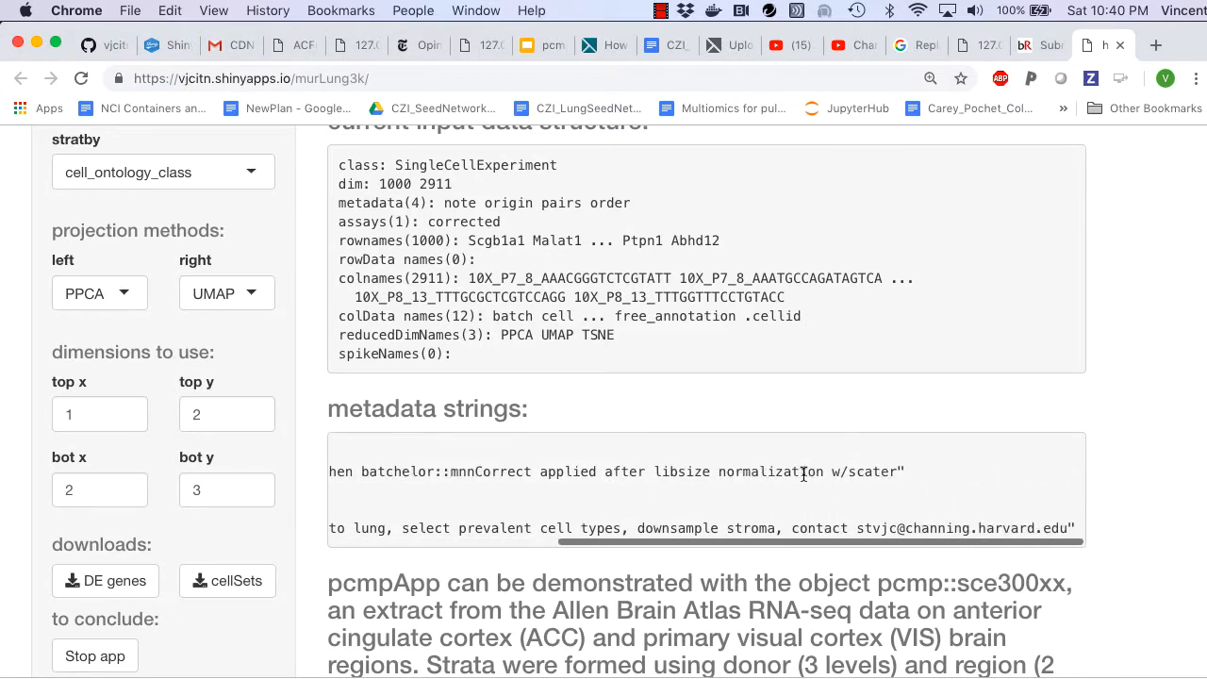
scroll(803, 474, left, 5)
scroll(804, 475, up, 5)
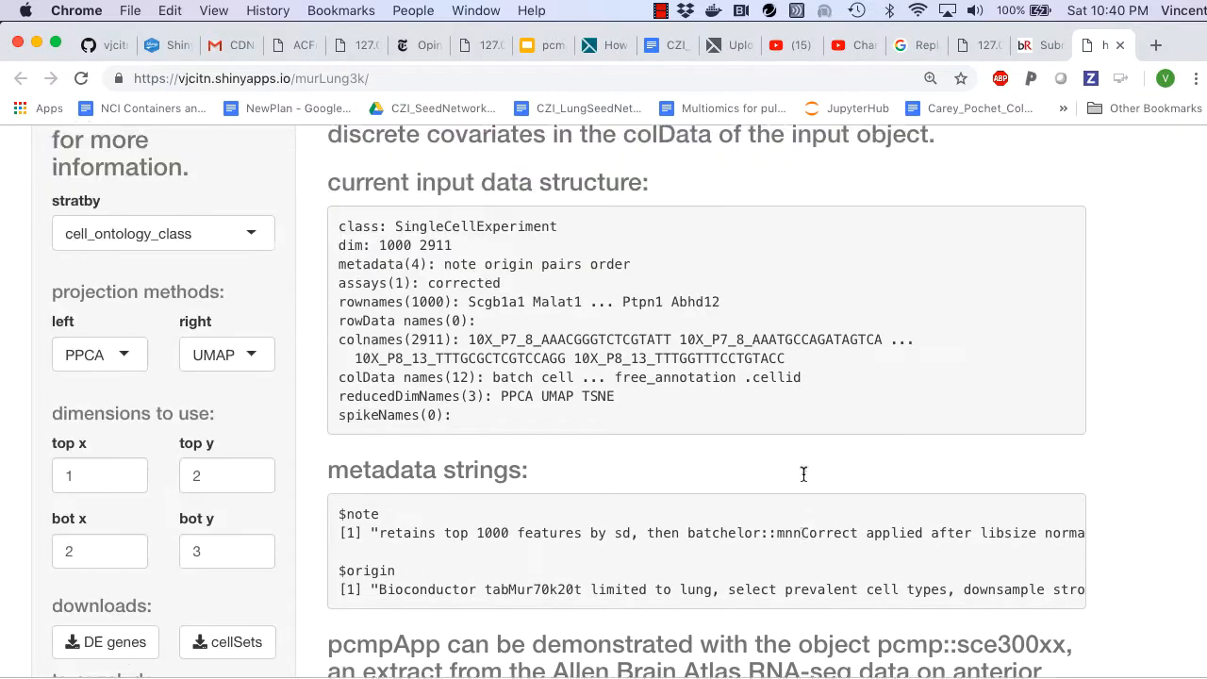
scroll(803, 473, down, 1)
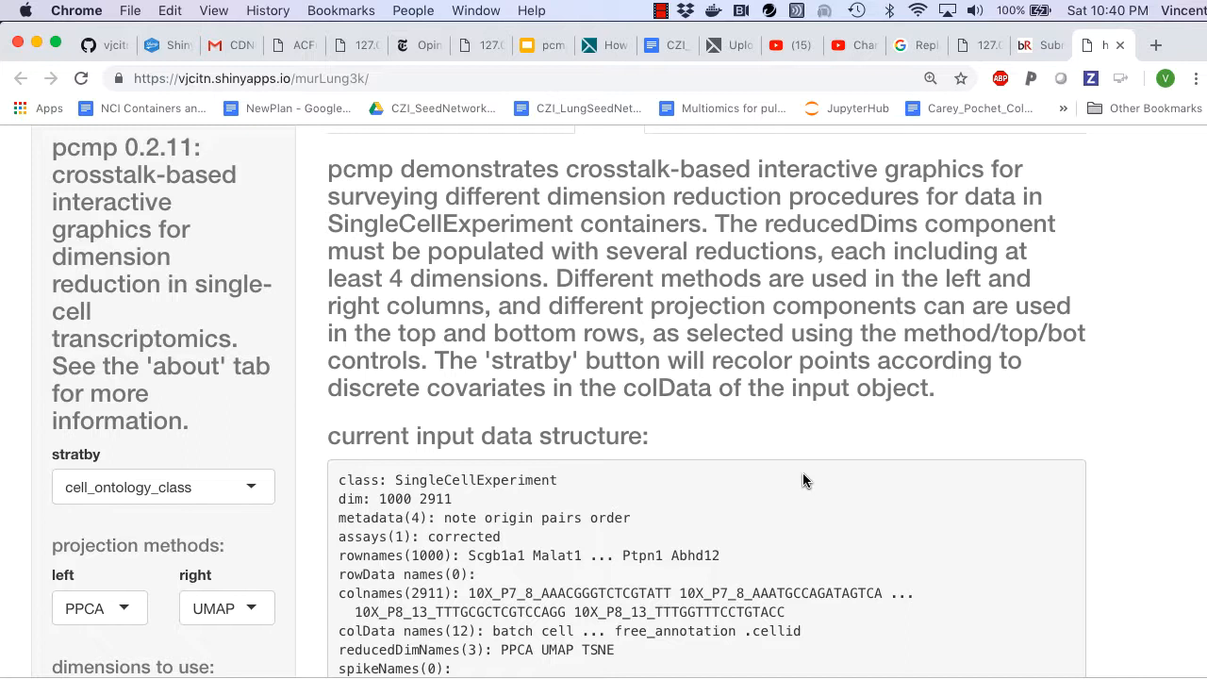
scroll(803, 472, up, 1)
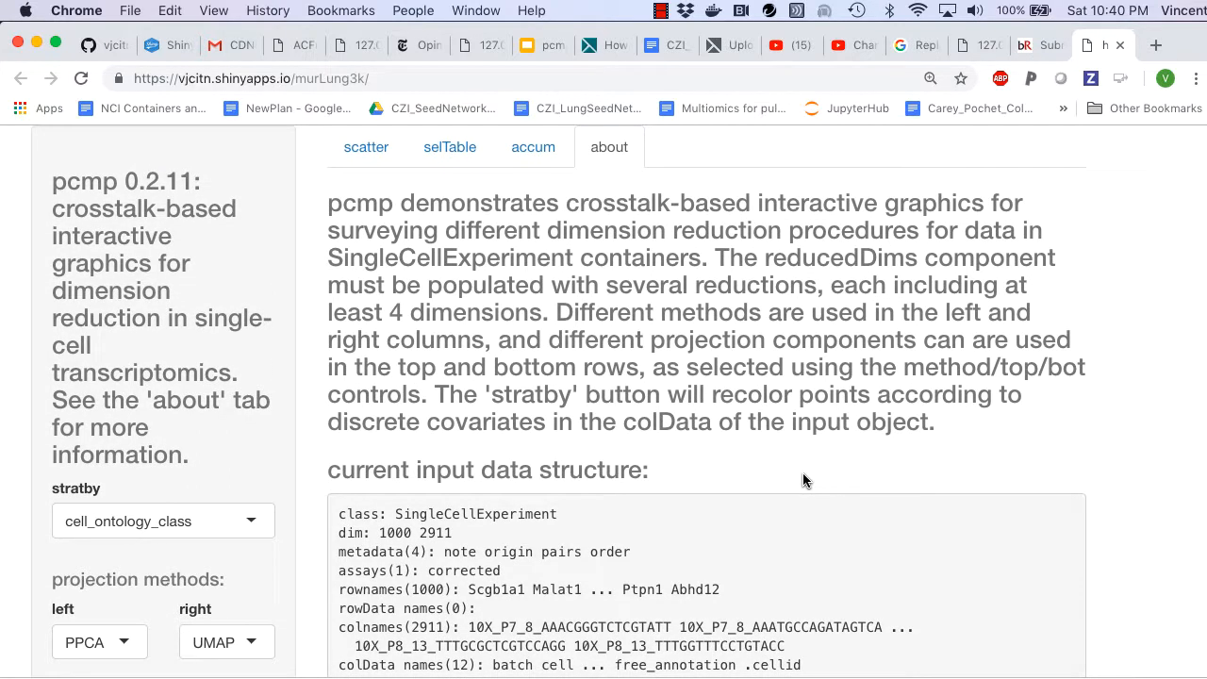
Step: Return to the scatter view and compare the upper and lower PPCA and UMAP plots by cell type
click(349, 156)
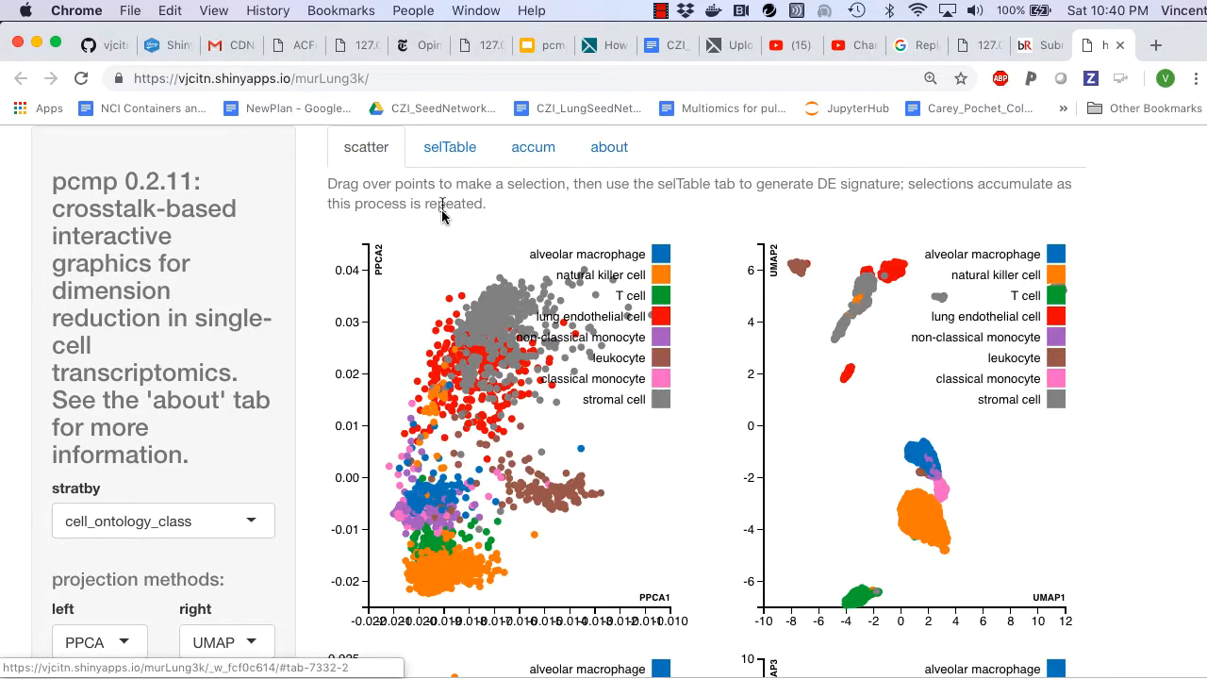
scroll(437, 230, down, 1)
scroll(438, 230, down, 1)
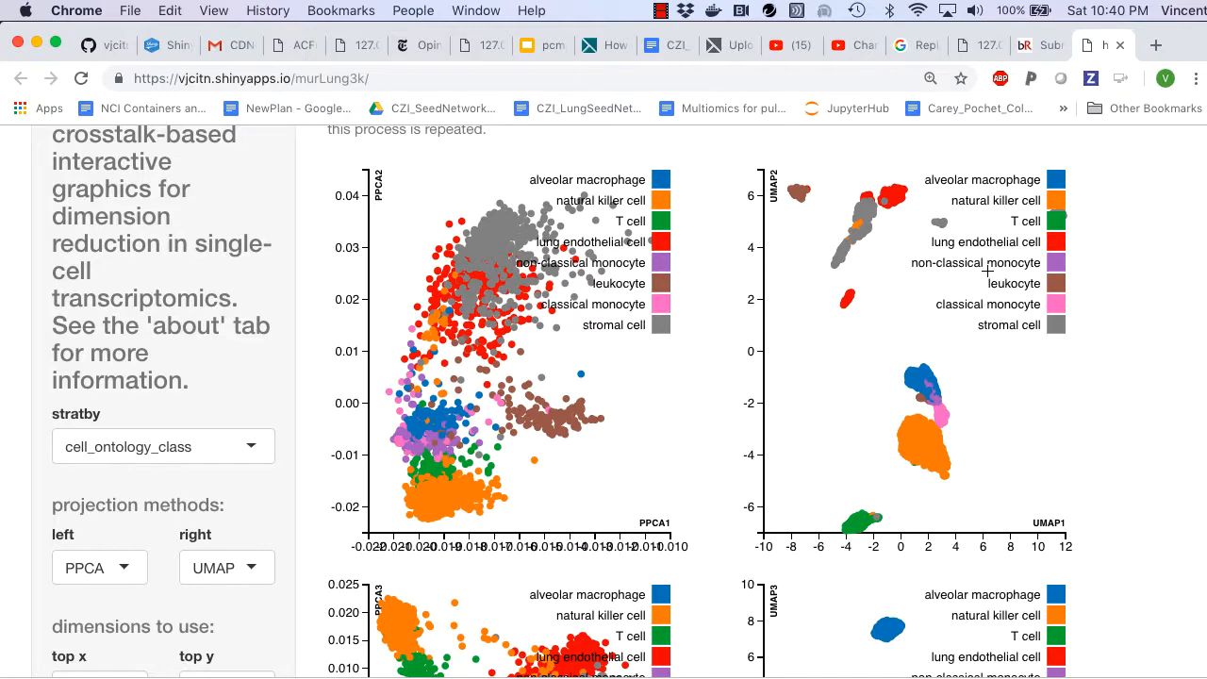
scroll(988, 270, down, 5)
scroll(988, 270, up, 4)
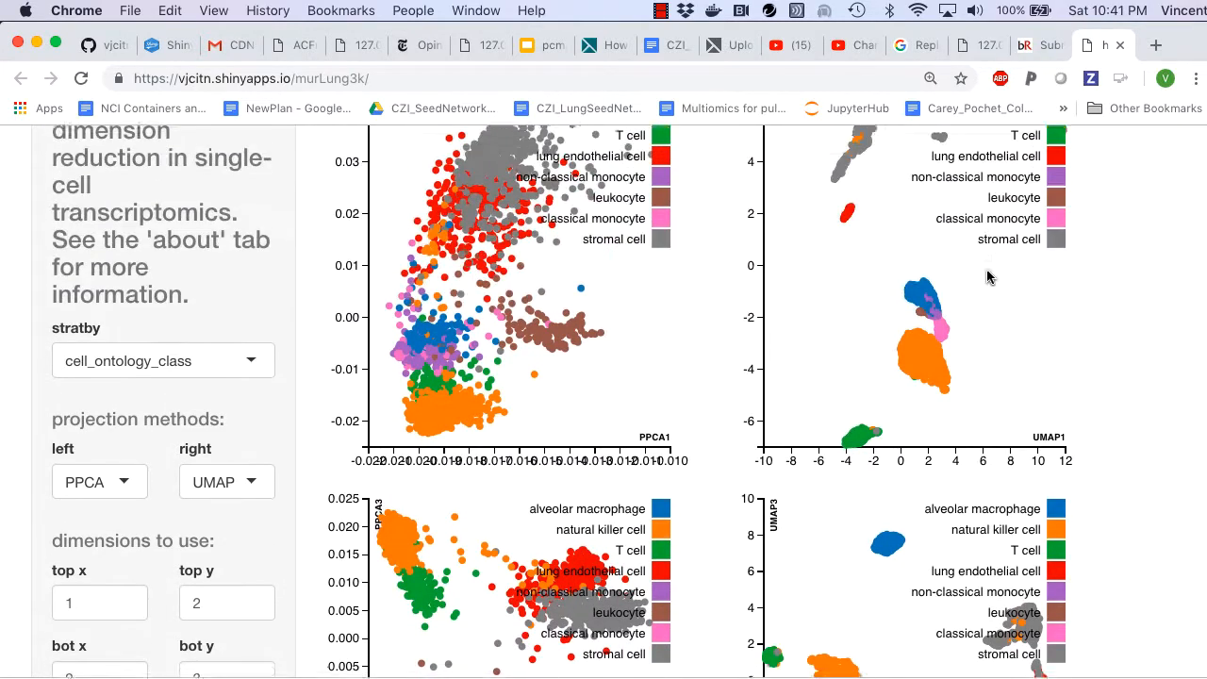
scroll(988, 271, up, 1)
scroll(591, 337, down, 4)
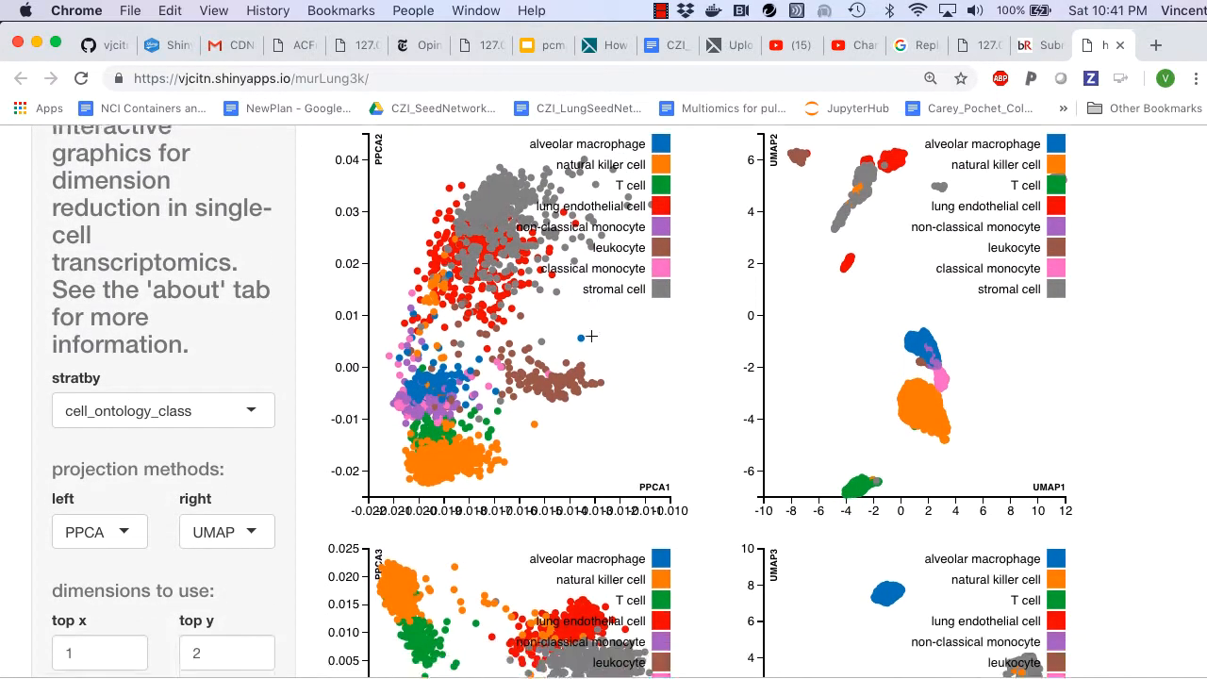
scroll(591, 337, down, 1)
scroll(592, 337, up, 6)
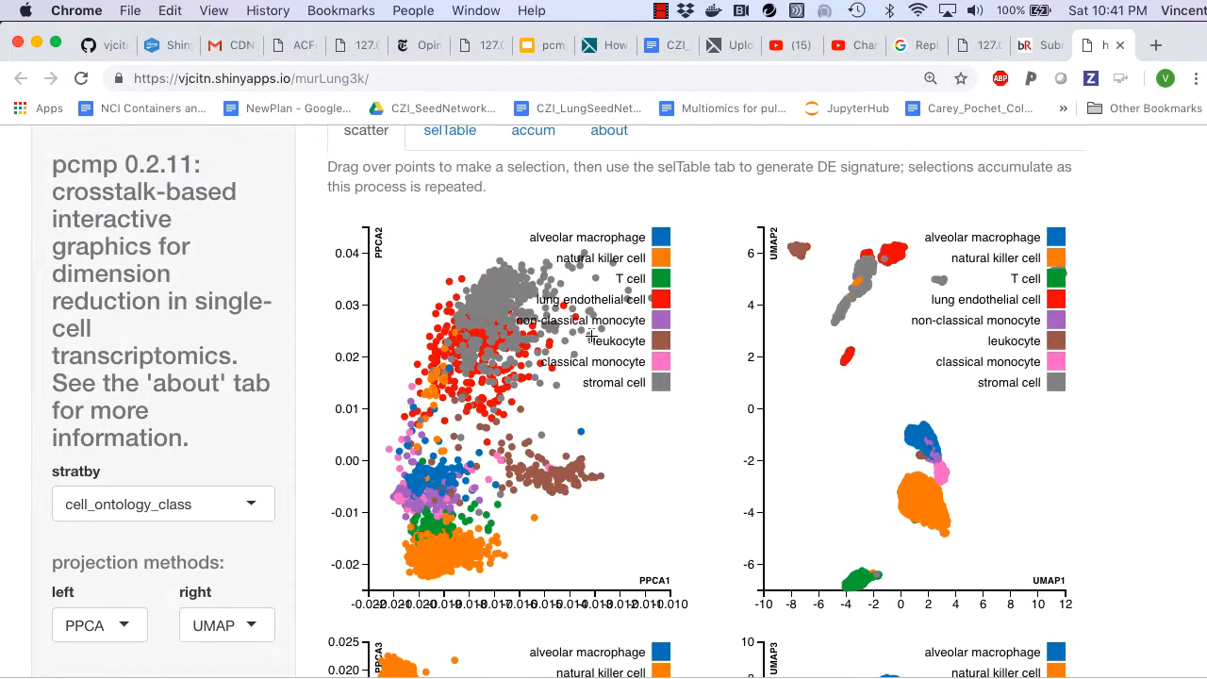
scroll(591, 336, down, 6)
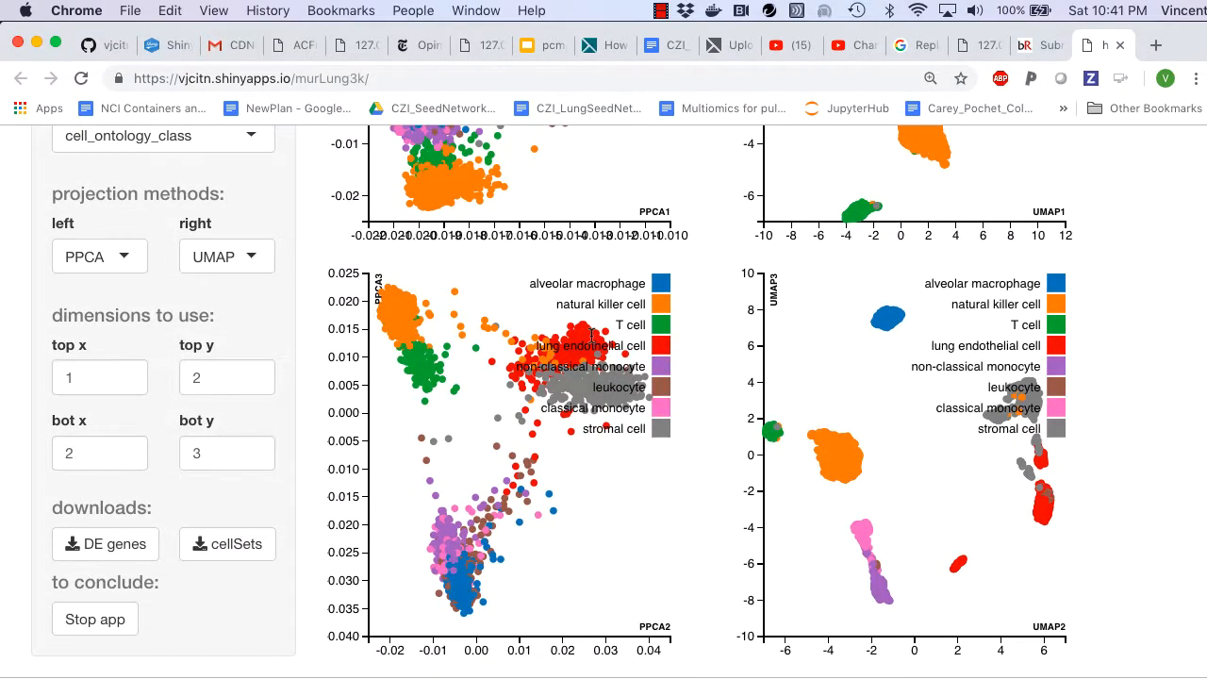
scroll(592, 337, up, 1)
scroll(592, 337, up, 5)
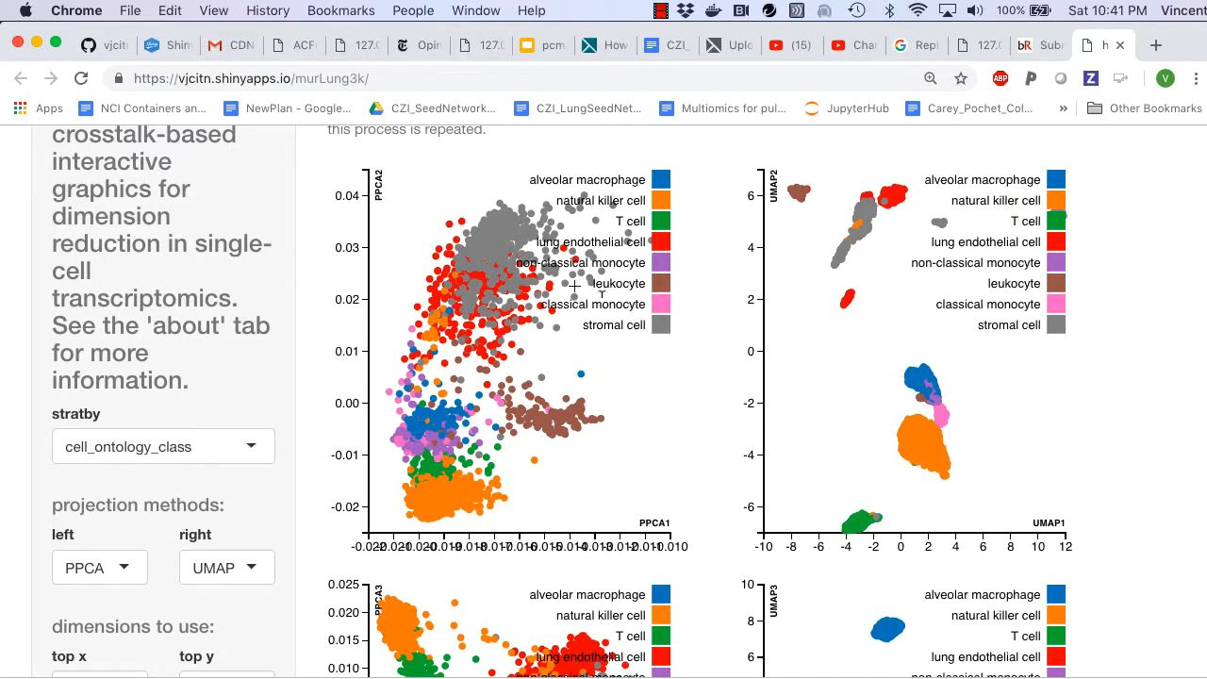
Step: Set the bottom plots to show dimension 3 on the x axis and dimension 4 on the y axis
scroll(585, 324, down, 5)
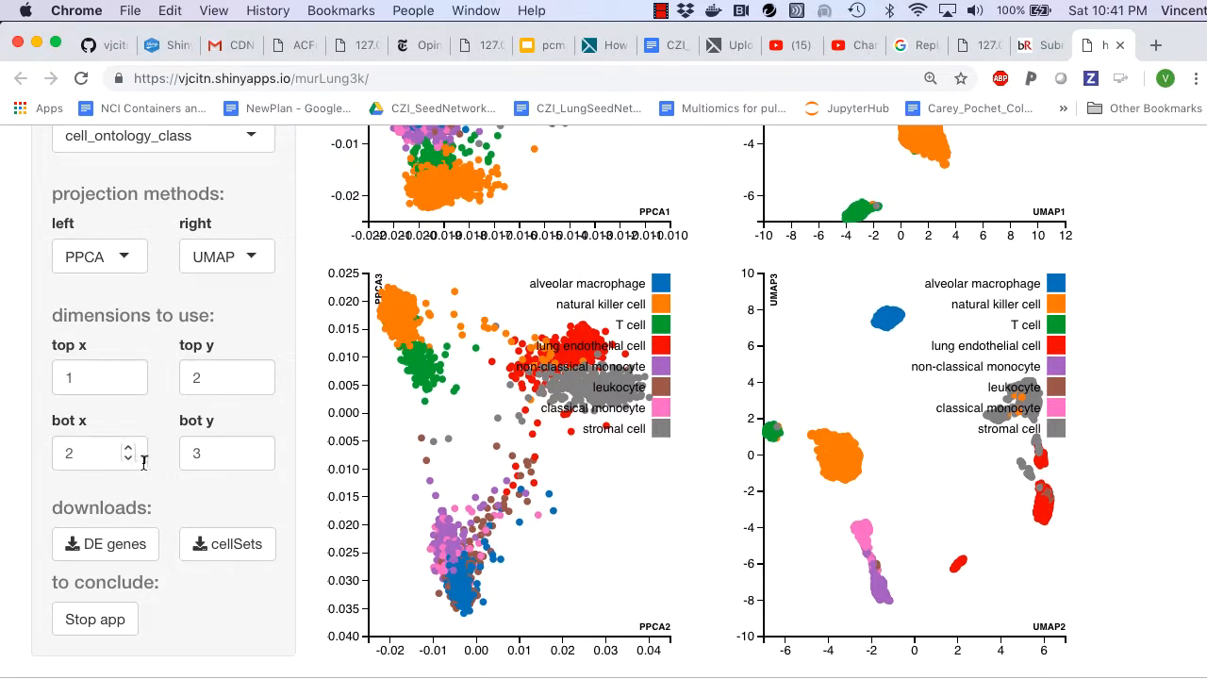
click(255, 443)
click(256, 450)
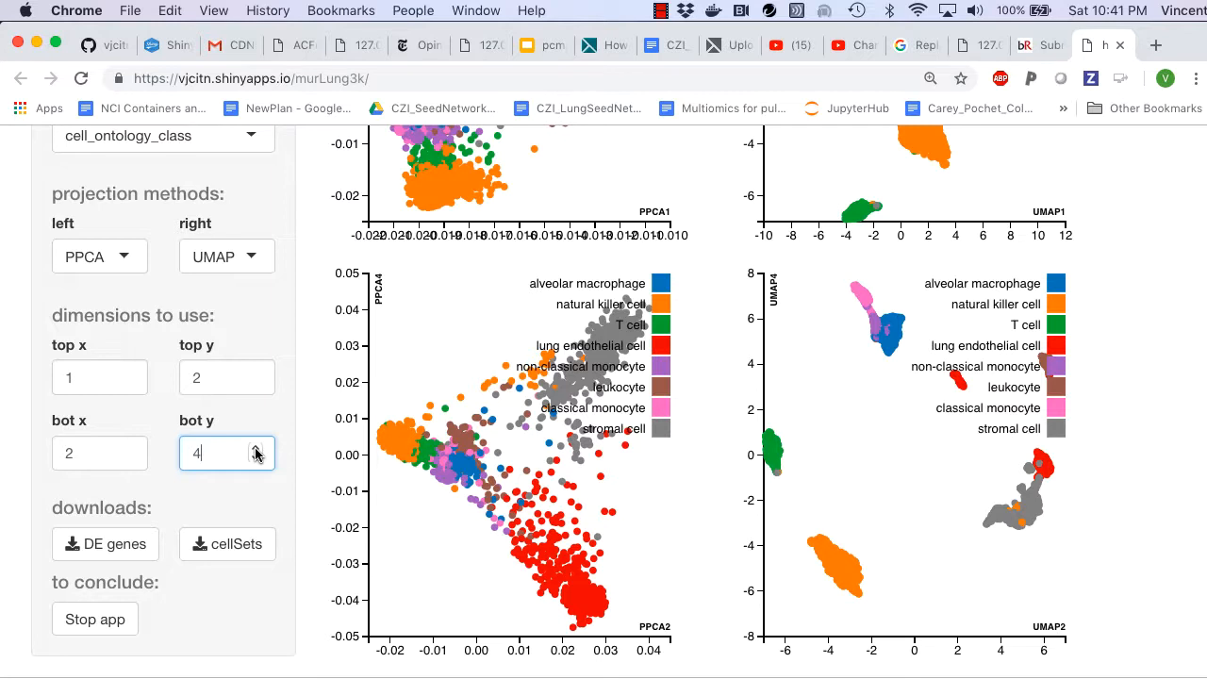
click(130, 449)
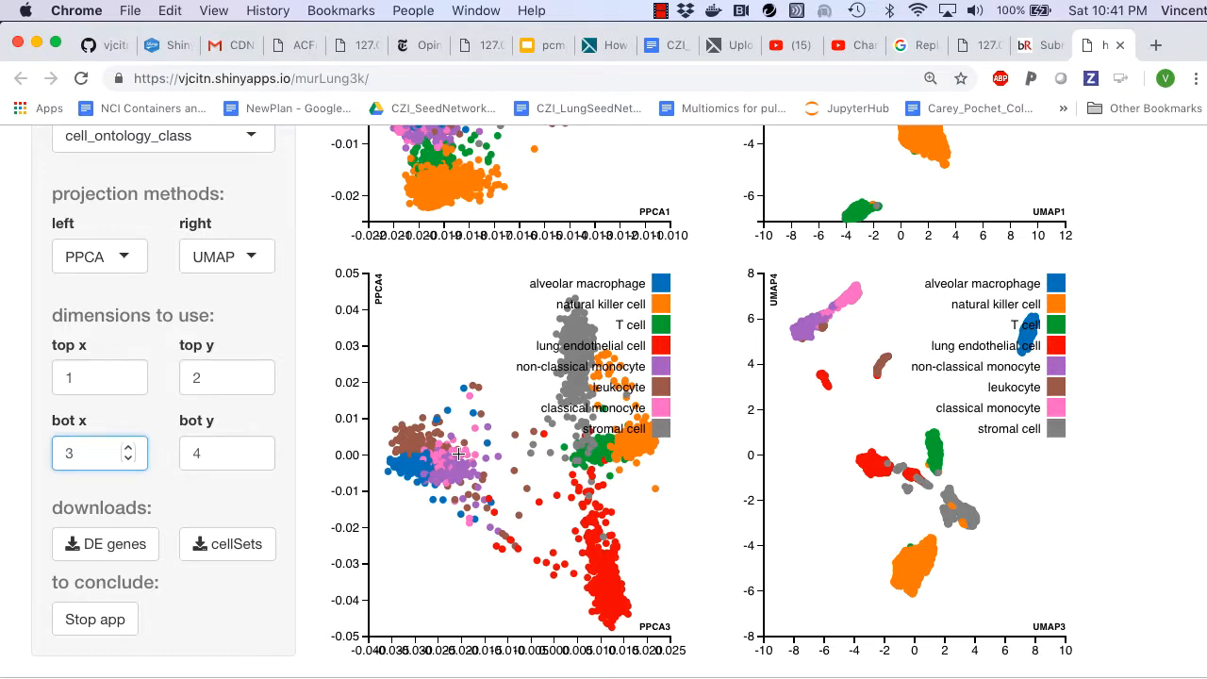
Step: Change the right-column projection method to TSNE and view both of its plots
click(256, 260)
click(248, 350)
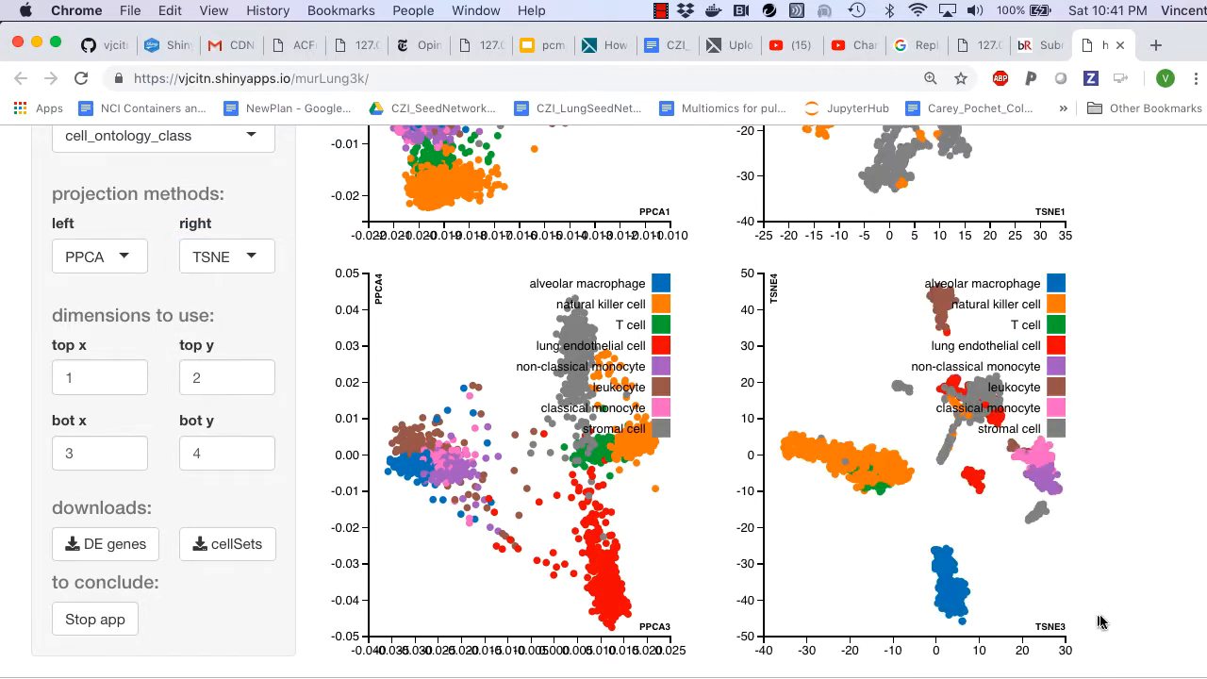
scroll(1061, 630, up, 8)
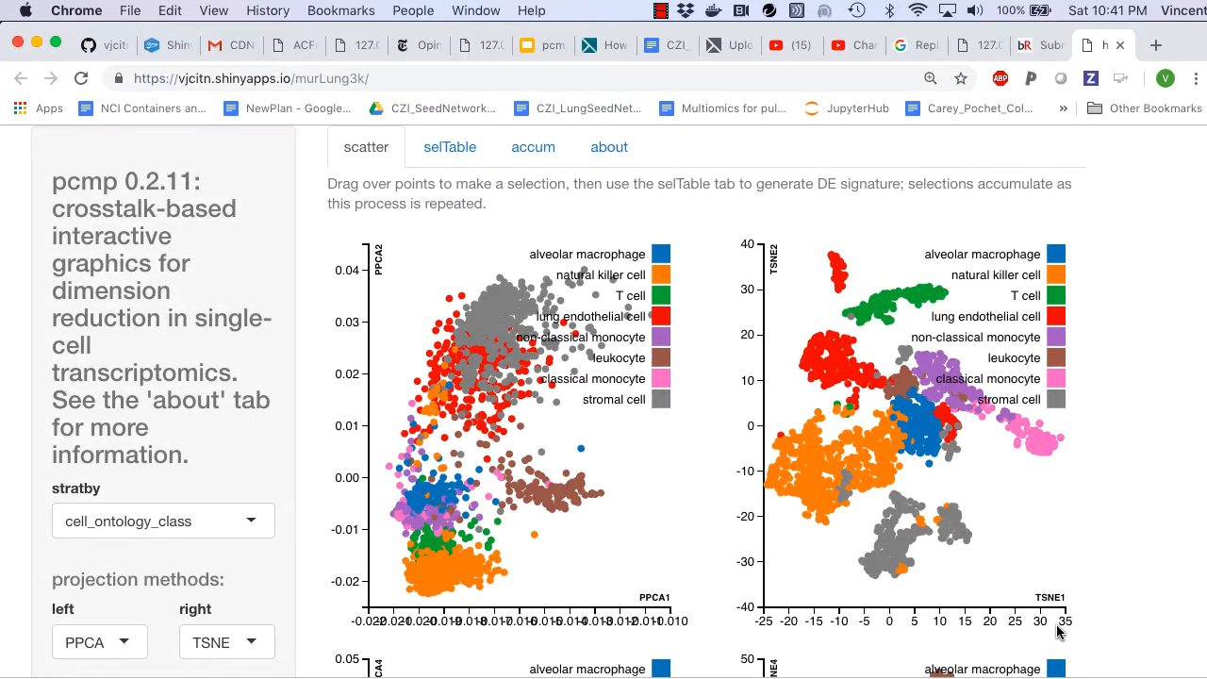
scroll(983, 630, down, 8)
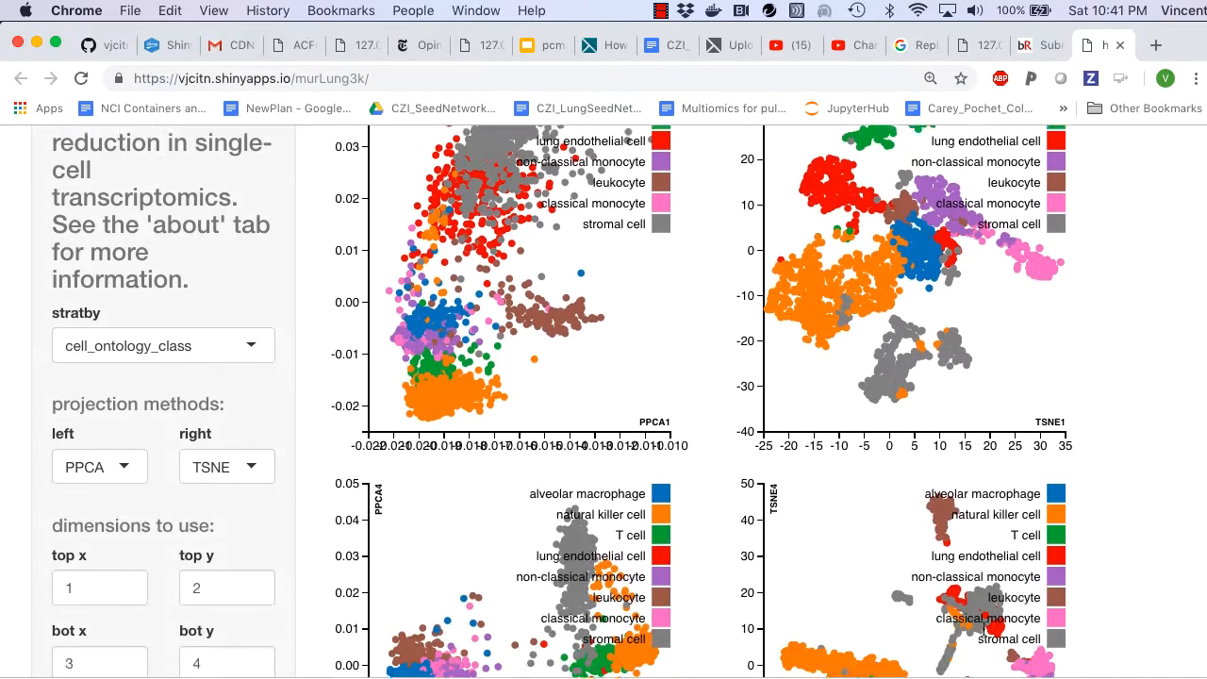
Step: Stratify the scatterplots by mouse_id and inspect the recolored points in the upper and lower PPCA and TSNE plots
scroll(983, 629, up, 6)
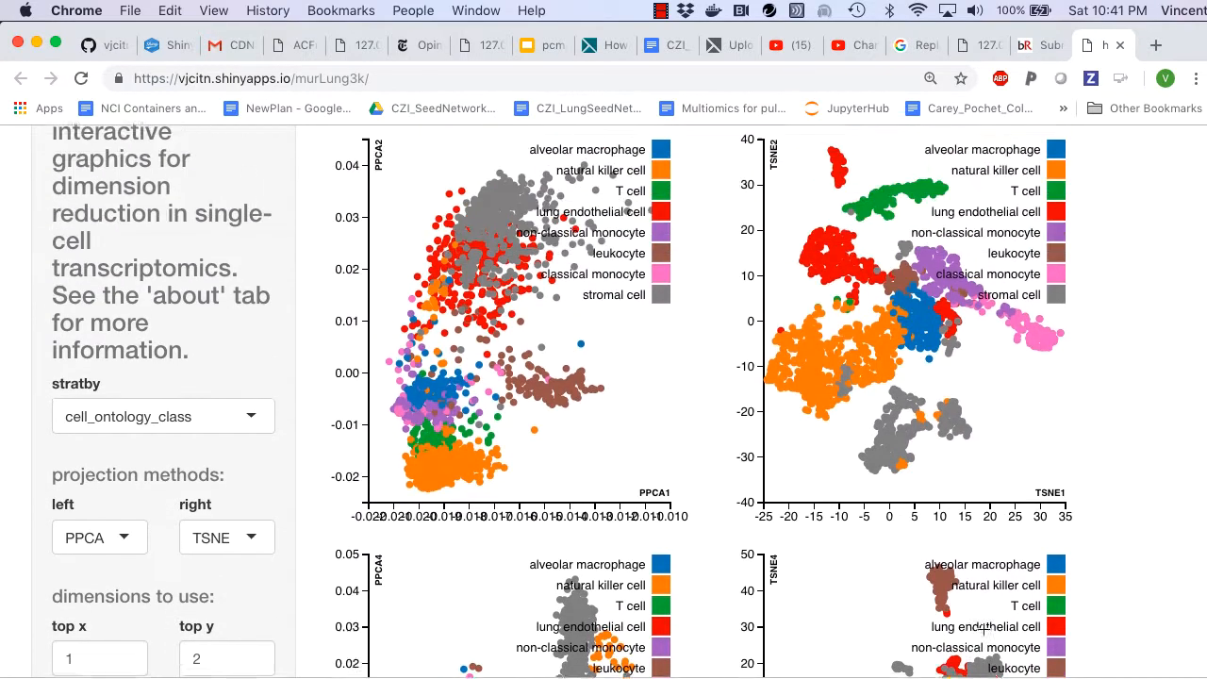
click(255, 439)
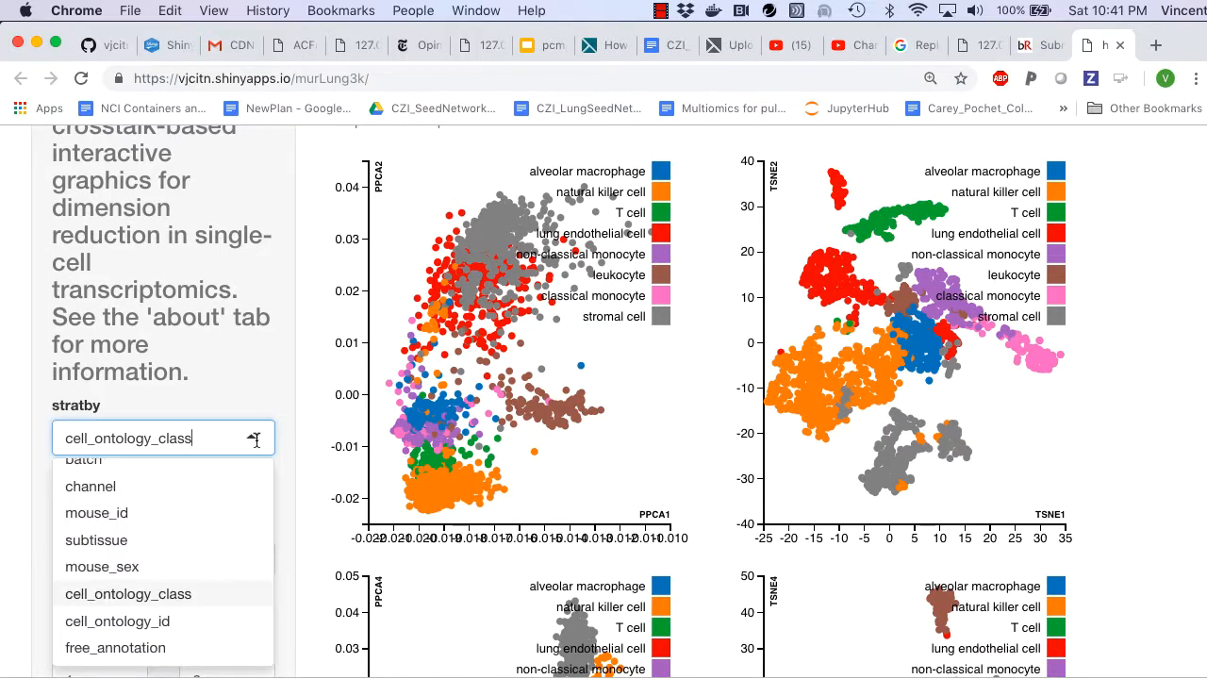
click(233, 515)
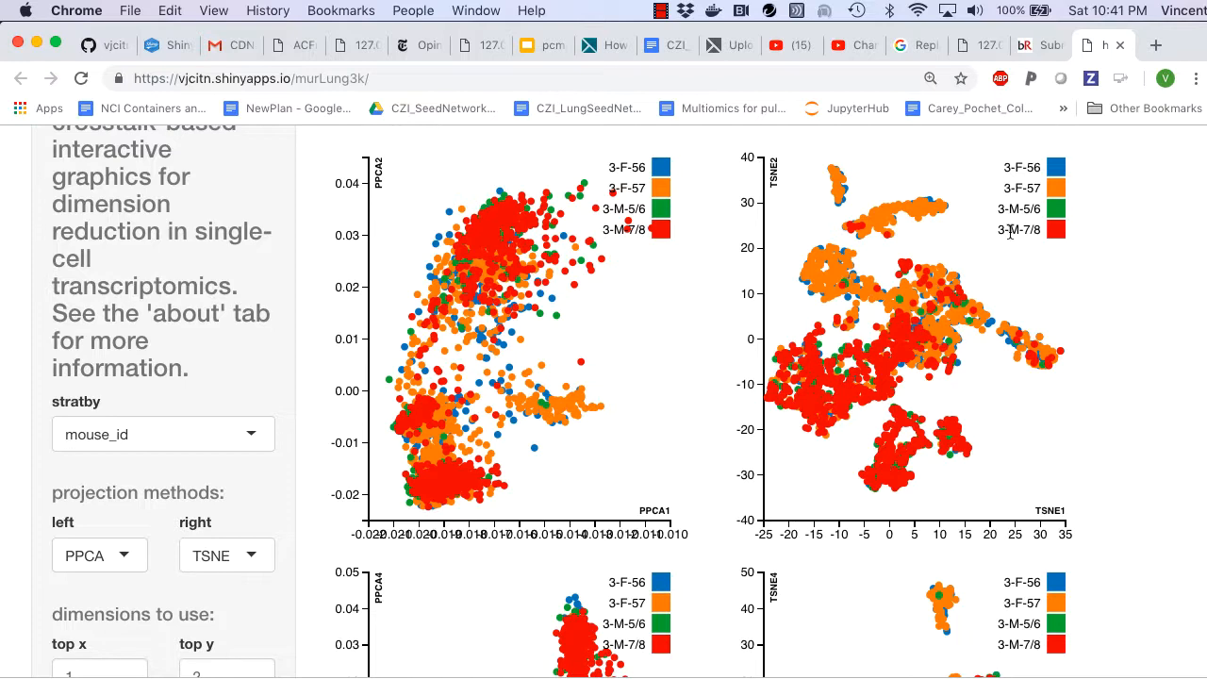
scroll(1009, 231, up, 1)
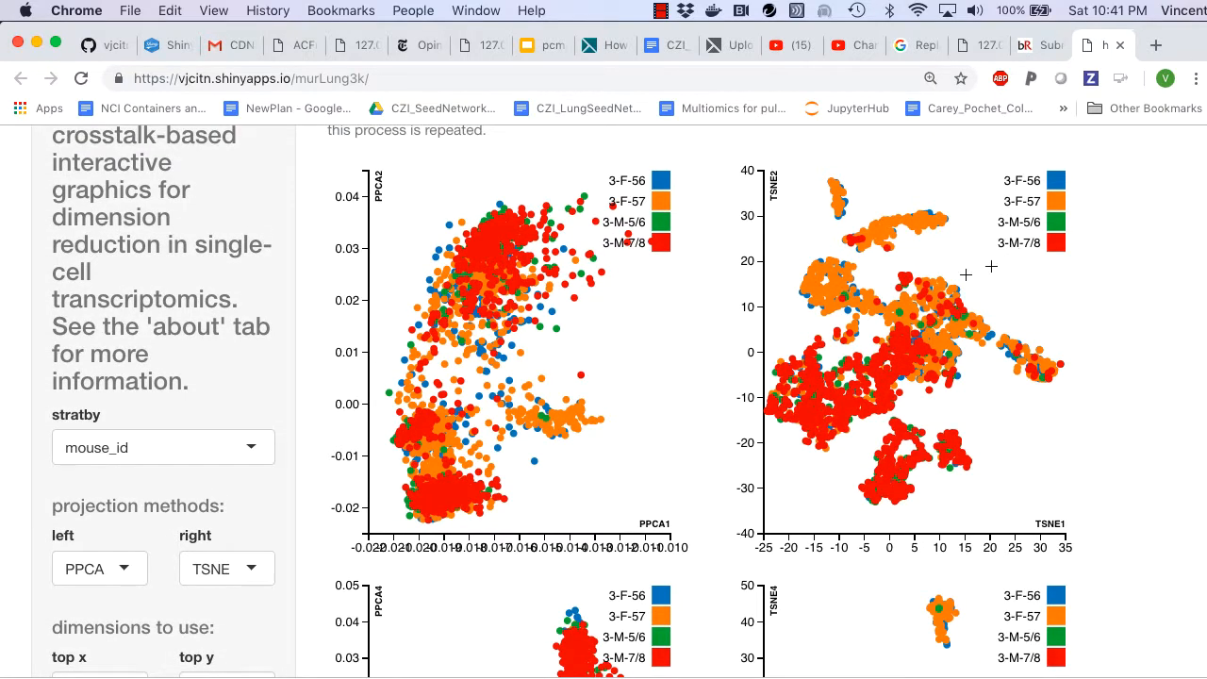
scroll(991, 264, down, 5)
scroll(965, 275, up, 3)
scroll(963, 275, up, 3)
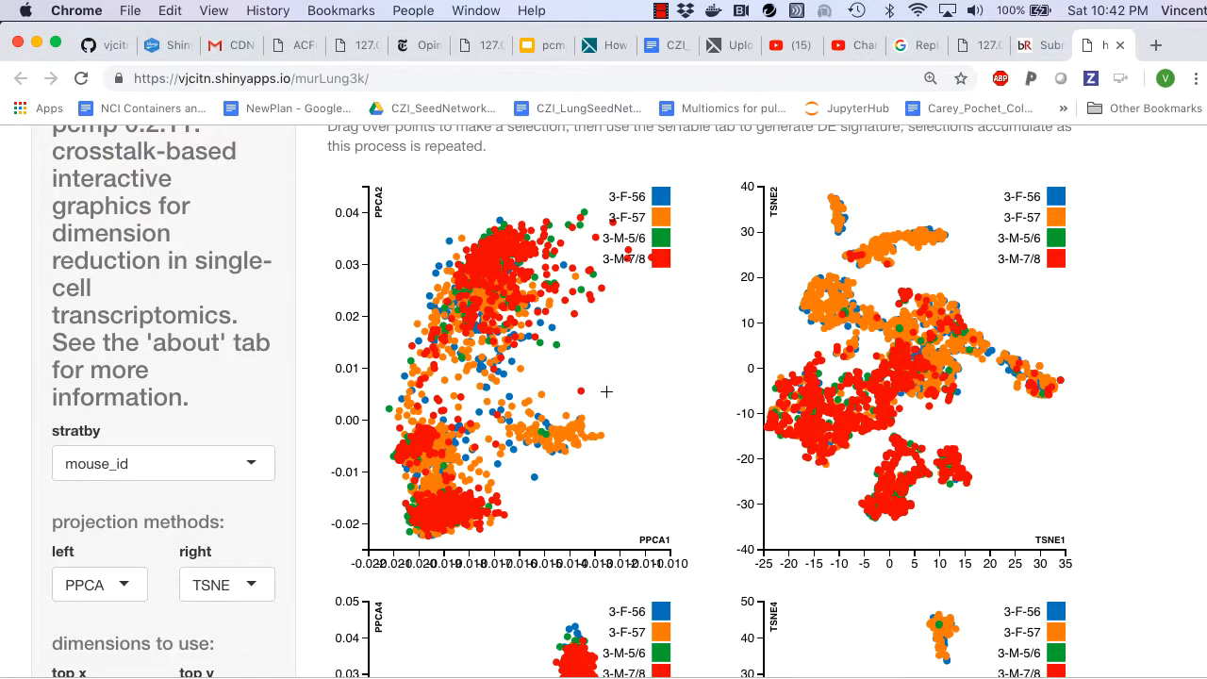
scroll(607, 391, down, 7)
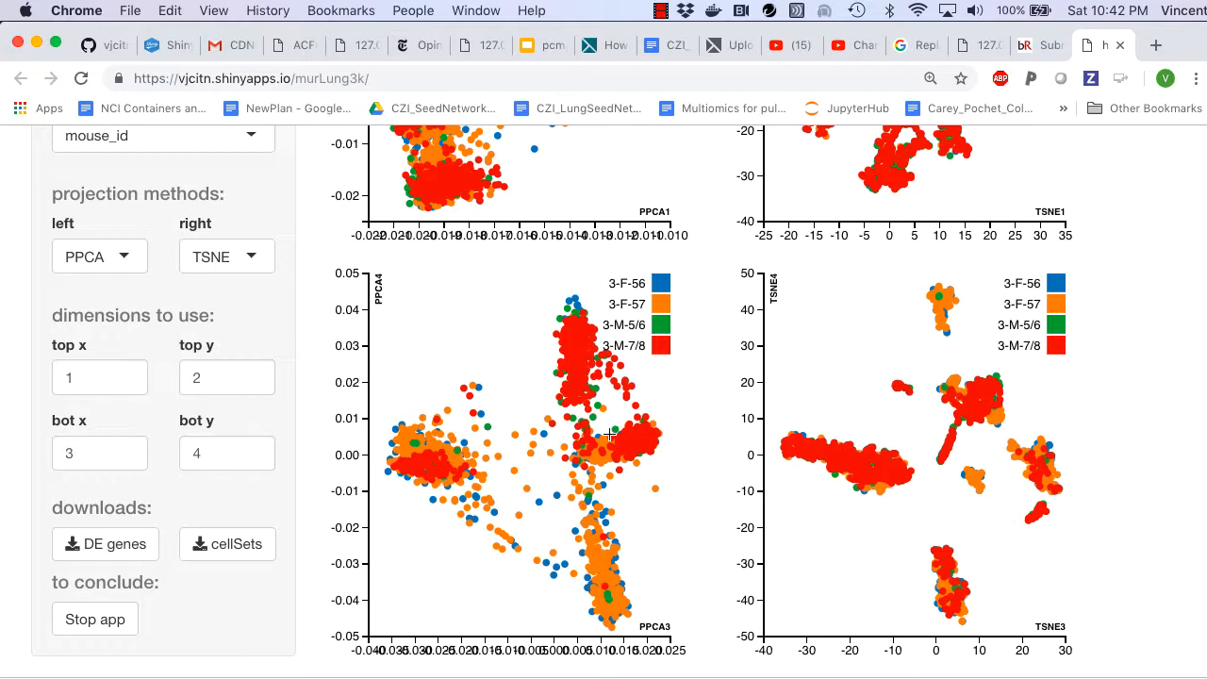
scroll(609, 434, up, 8)
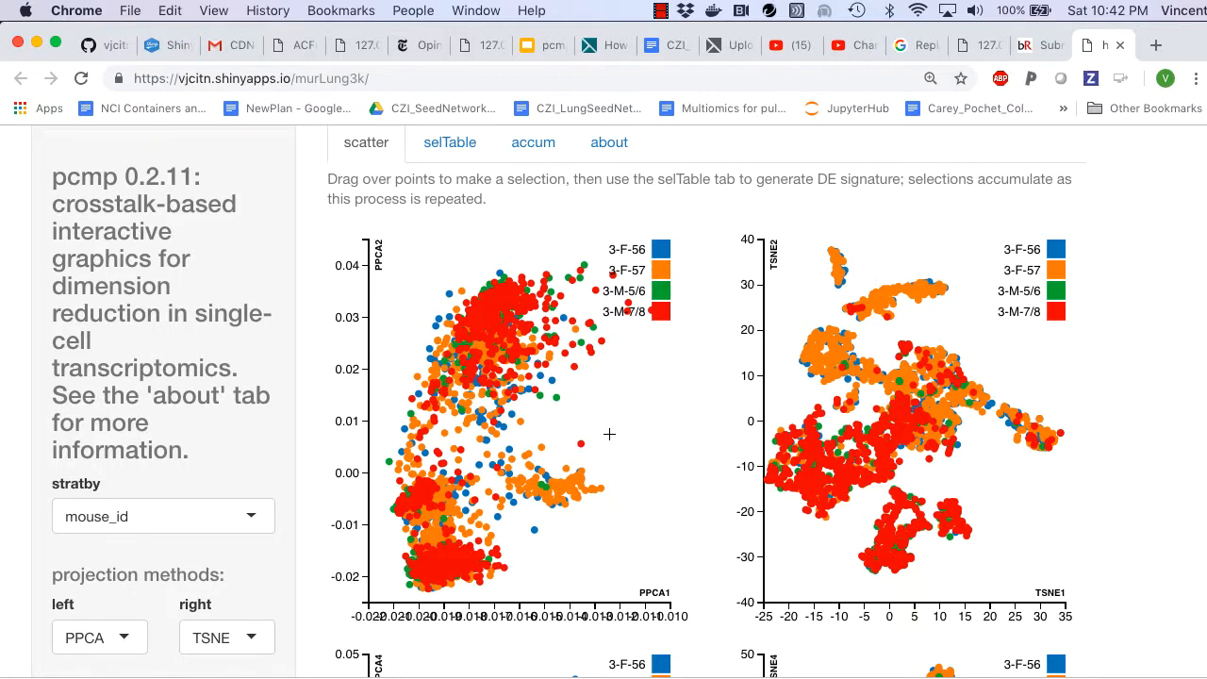
scroll(610, 434, down, 3)
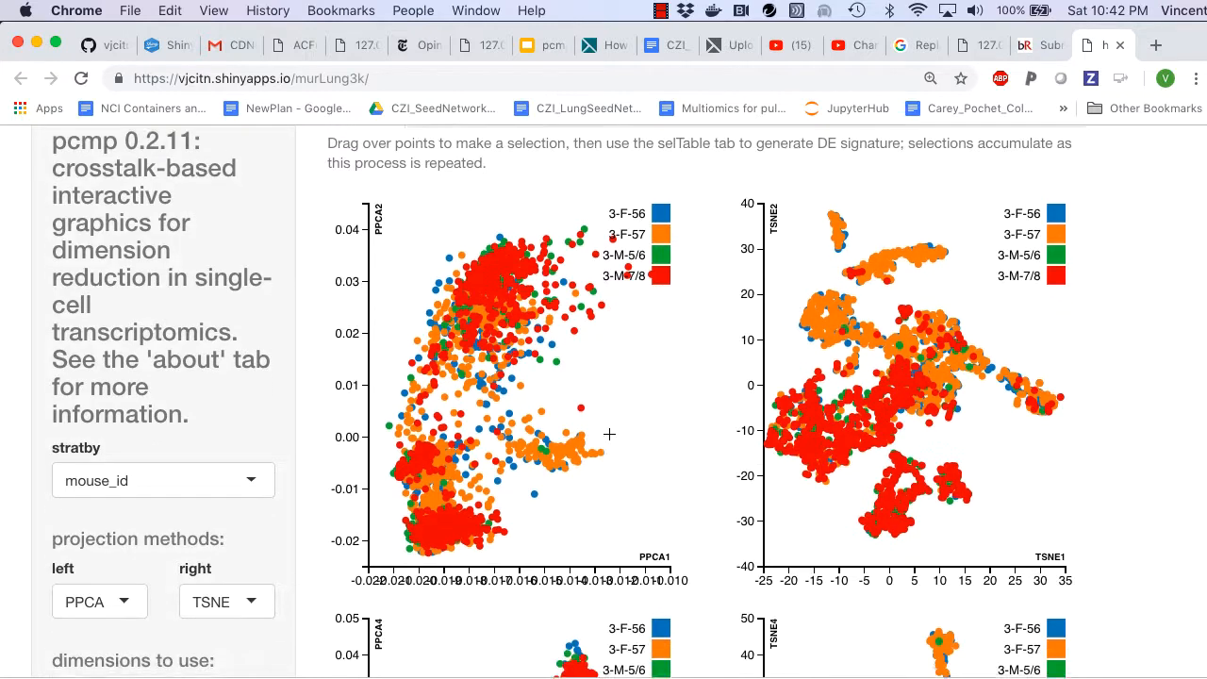
Step: Stratify the scatterplots by cell_ontology_class after a last comparison of the mouse_id coloring in the upper and lower plots
scroll(609, 434, down, 2)
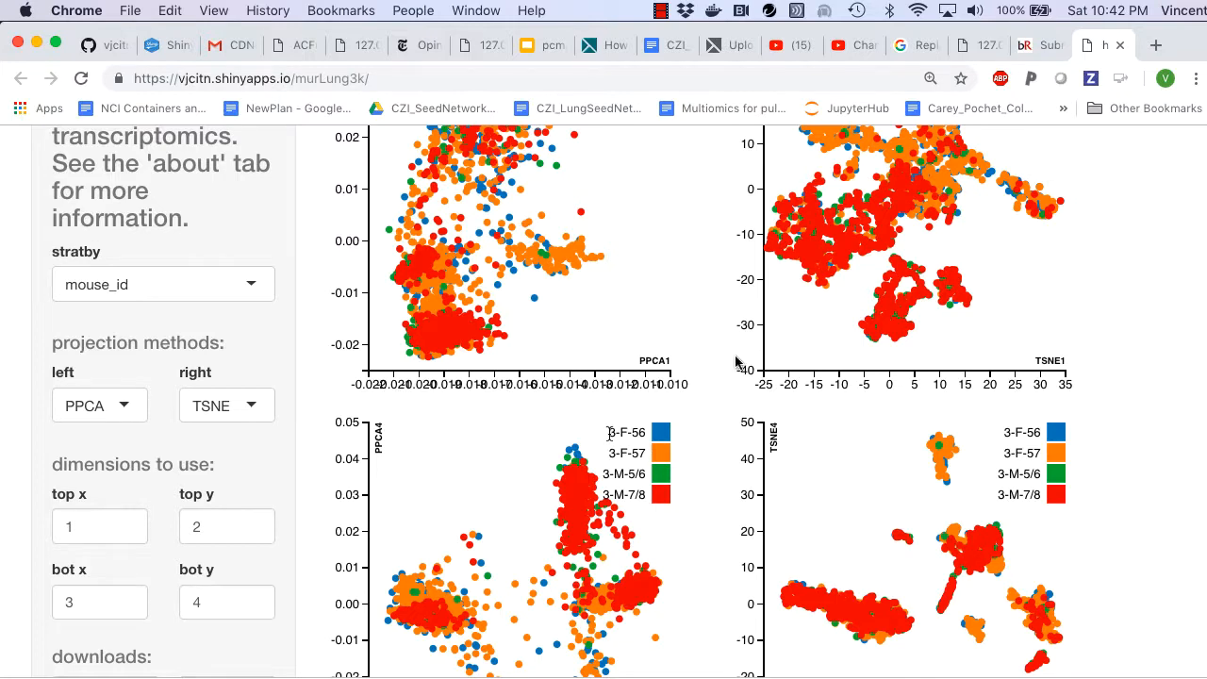
scroll(736, 363, up, 3)
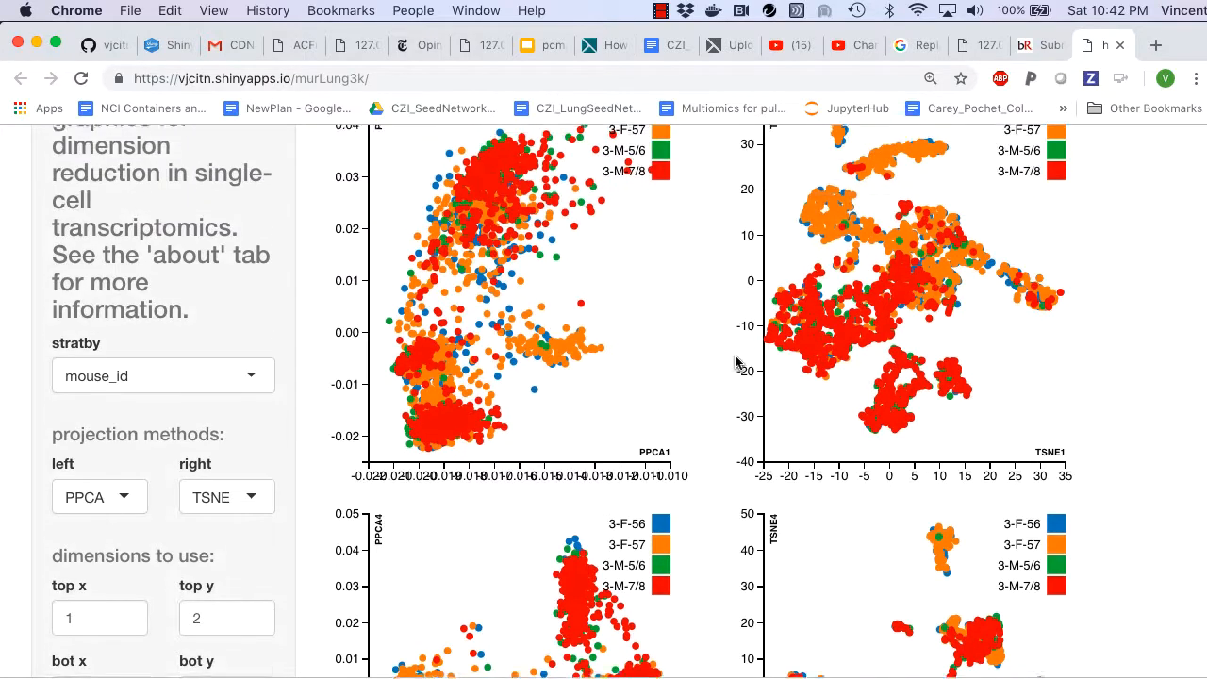
scroll(736, 363, up, 1)
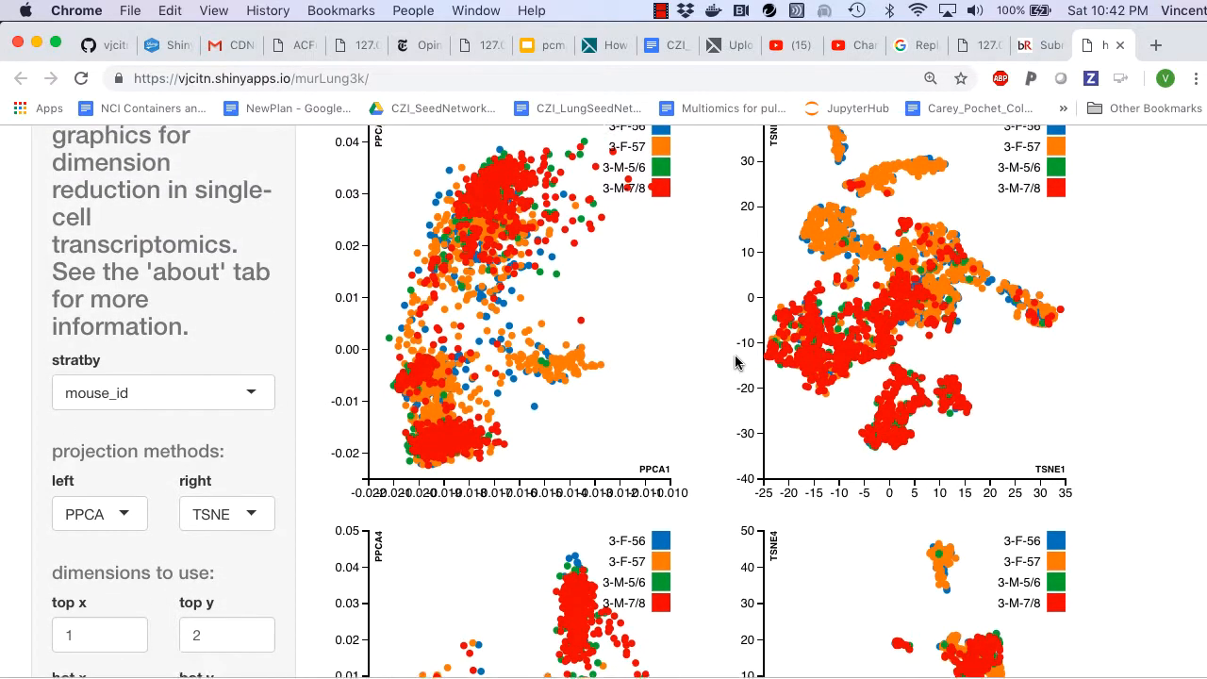
click(238, 395)
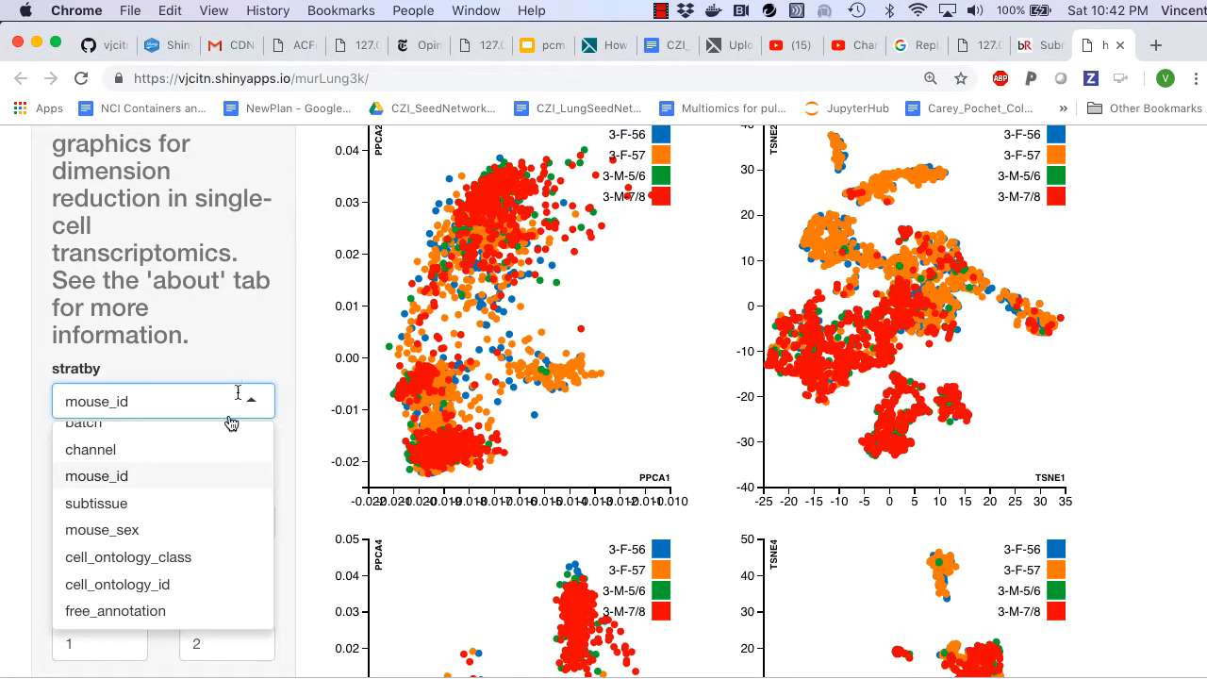
scroll(211, 476, down, 1)
click(128, 552)
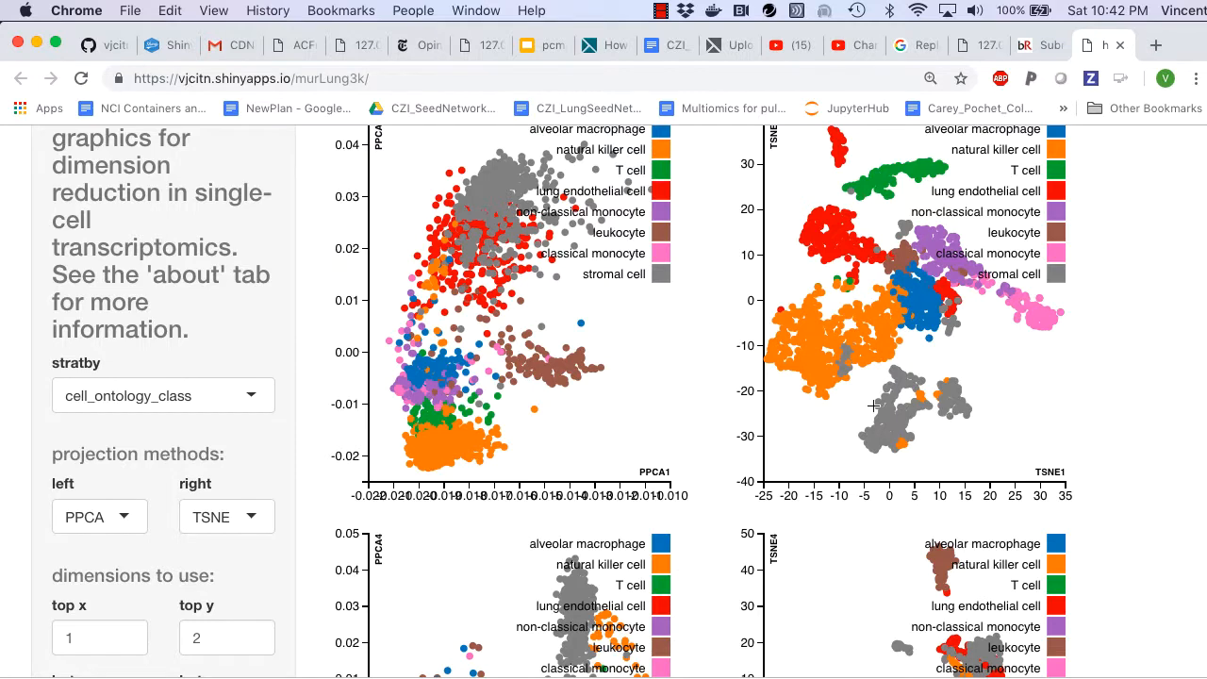
Step: Compare the cell type coloring across the plots and select the T cell cluster in the upper TSNE plot
scroll(874, 405, up, 4)
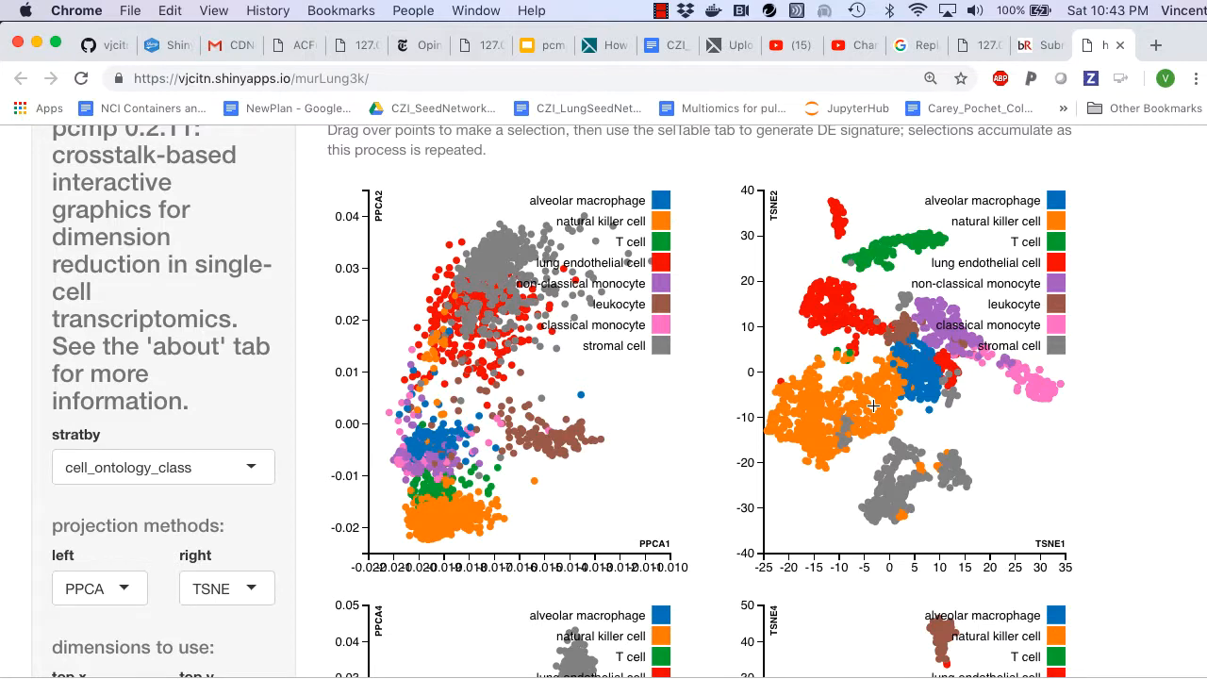
scroll(874, 406, down, 15)
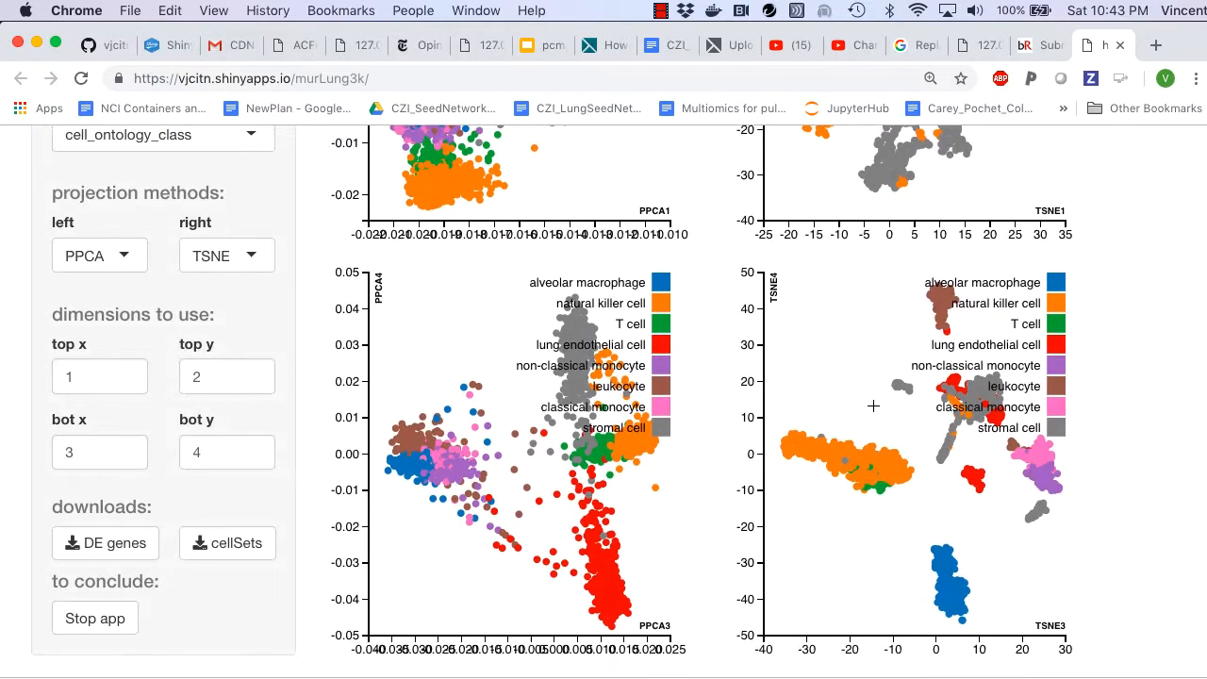
scroll(873, 405, up, 10)
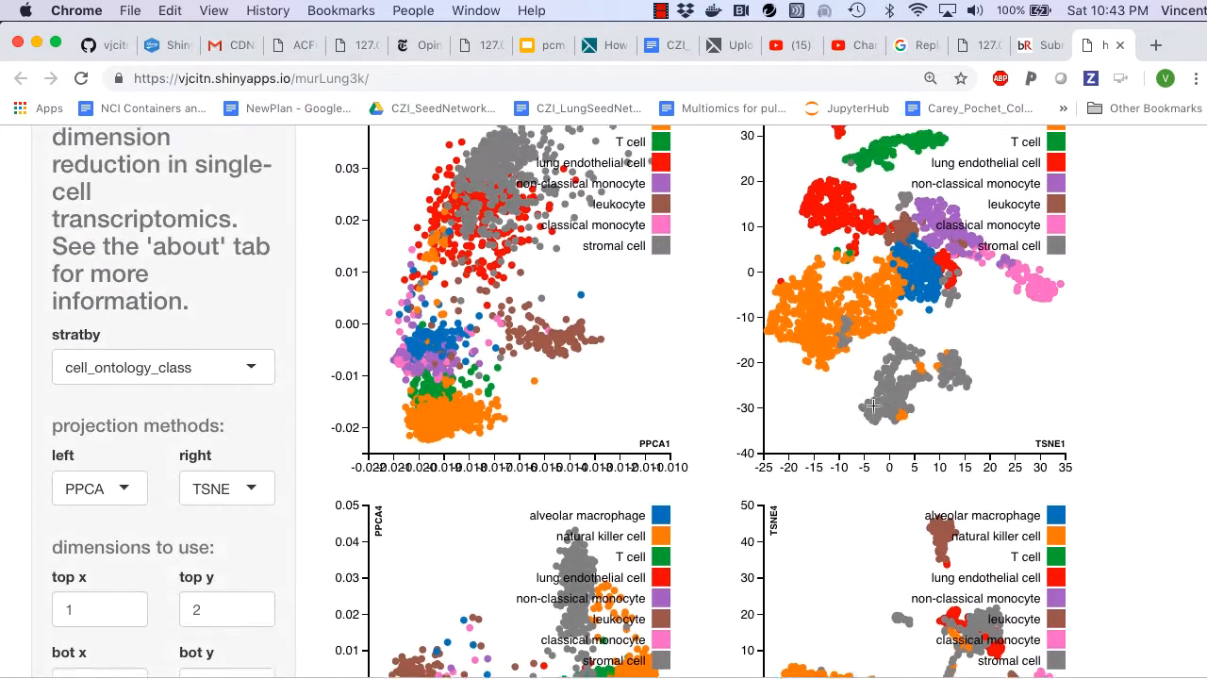
scroll(873, 406, up, 4)
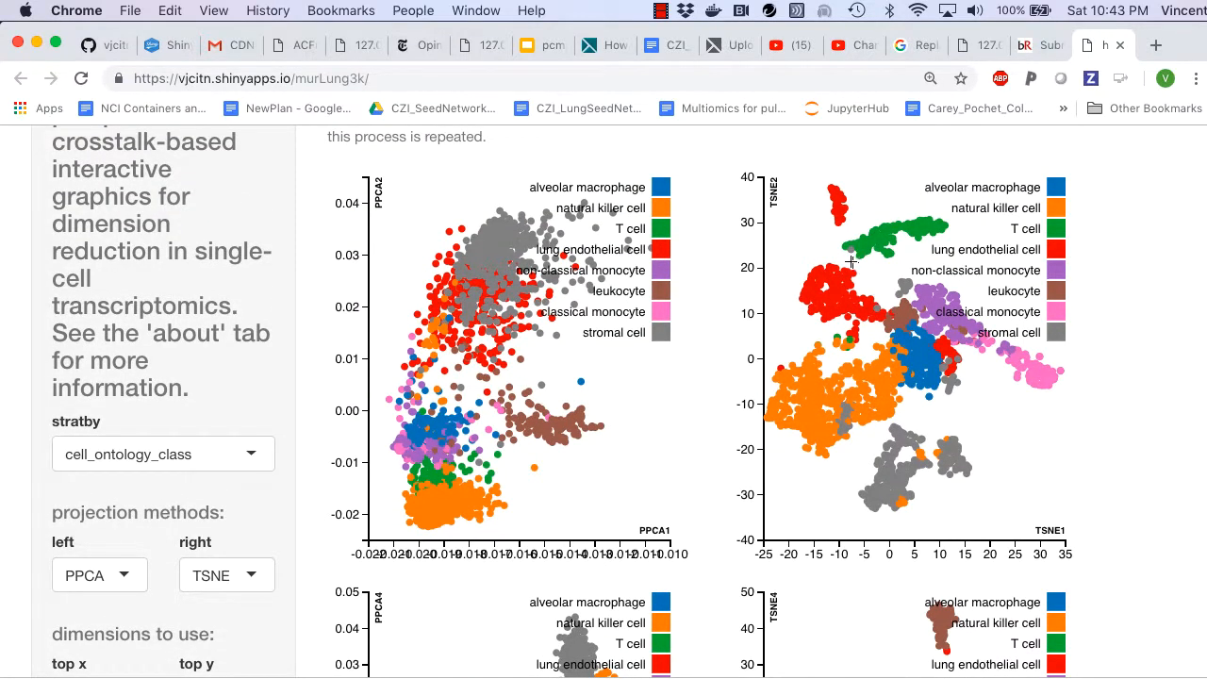
mouse_move(846, 259)
mouse_down()
mouse_move(855, 233)
mouse_move(955, 215)
mouse_up()
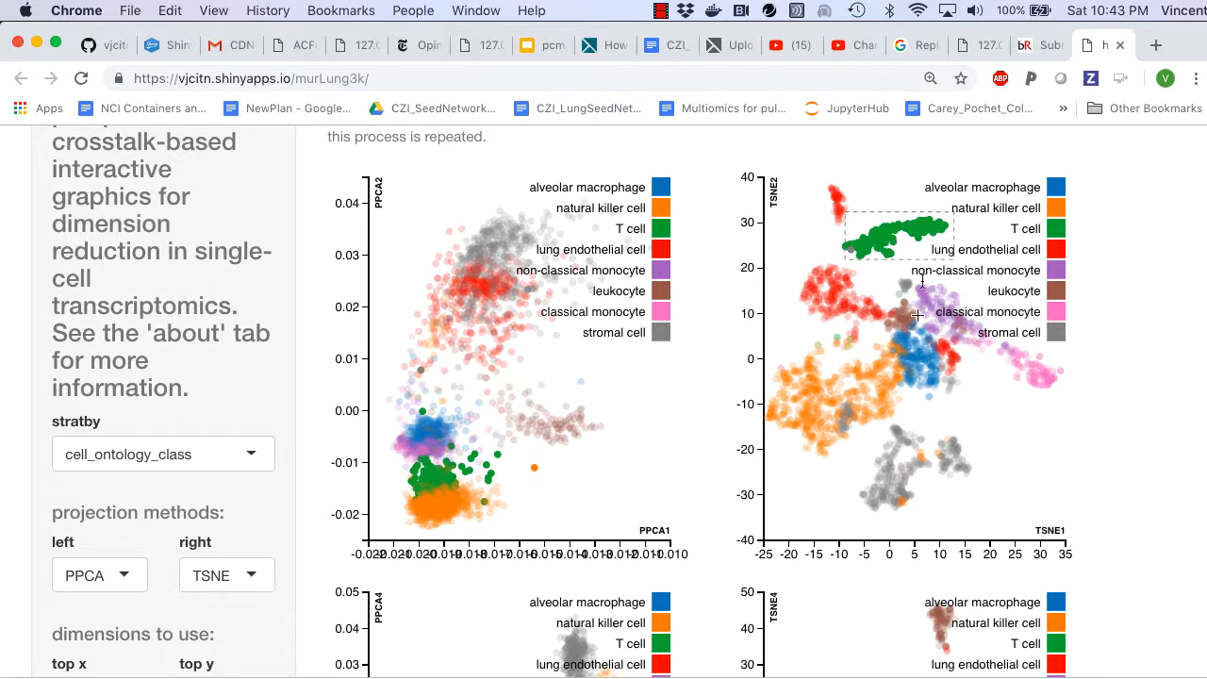
Step: Examine where the selected T cells fall in the PPCA plots and in the lower TSNE plot
scroll(901, 378, down, 2)
scroll(901, 378, down, 12)
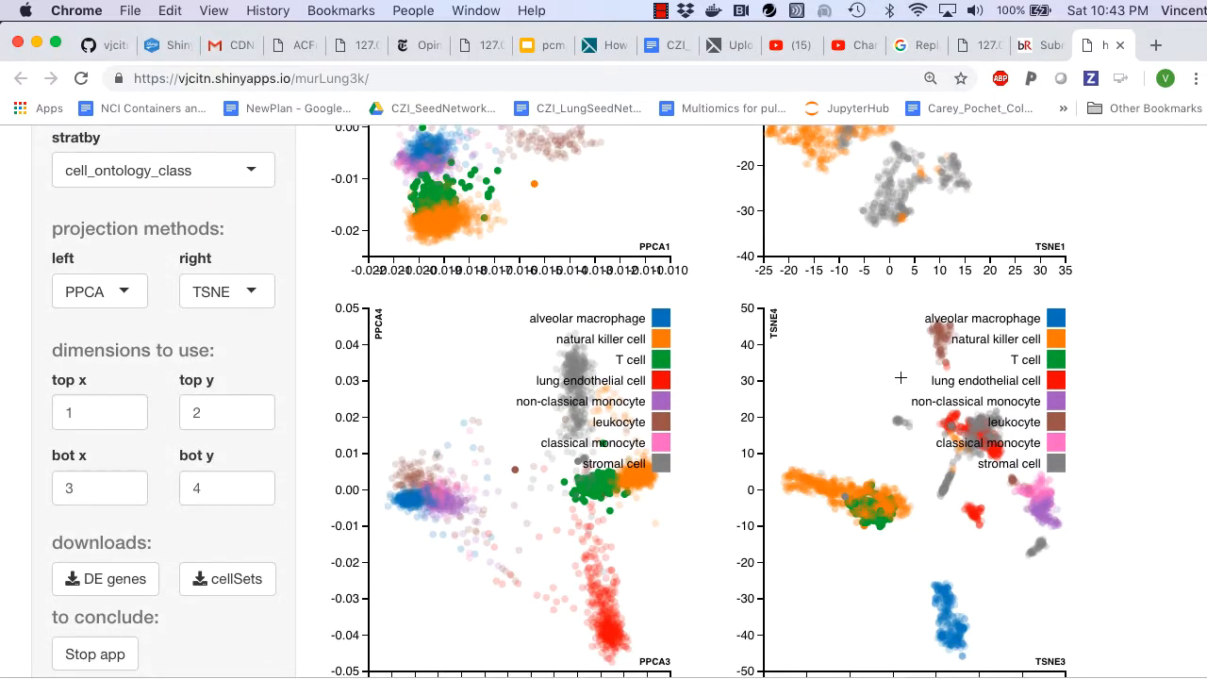
scroll(901, 378, down, 1)
scroll(901, 377, up, 10)
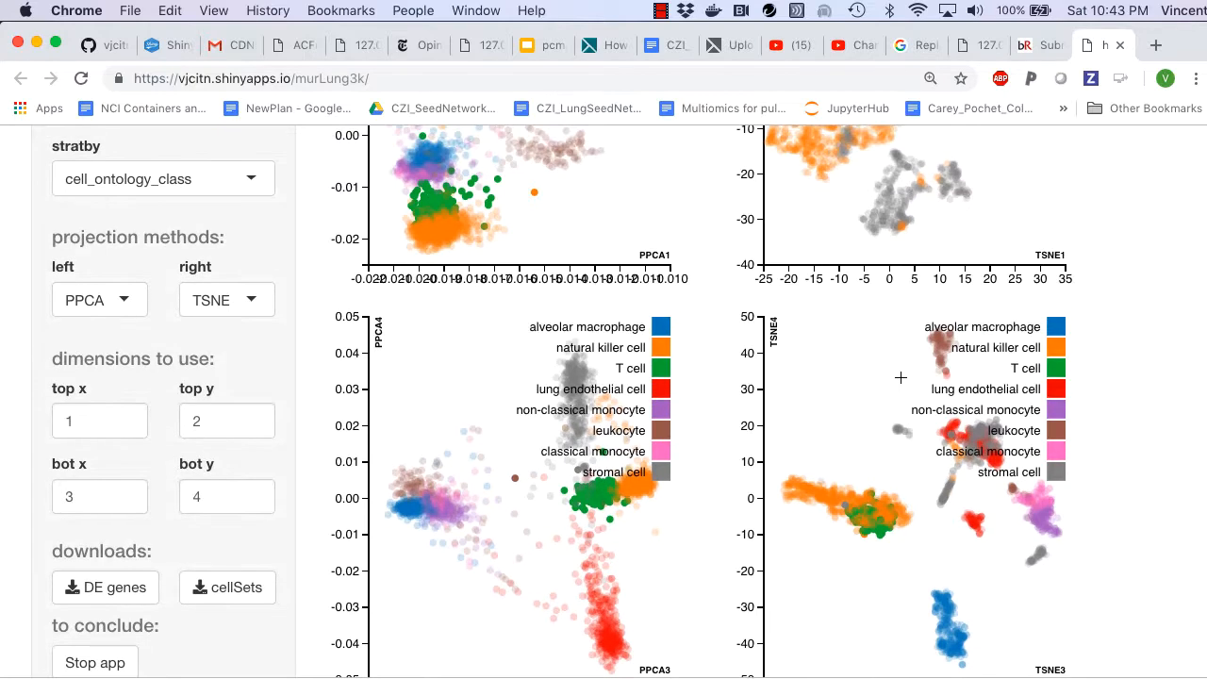
scroll(901, 377, up, 2)
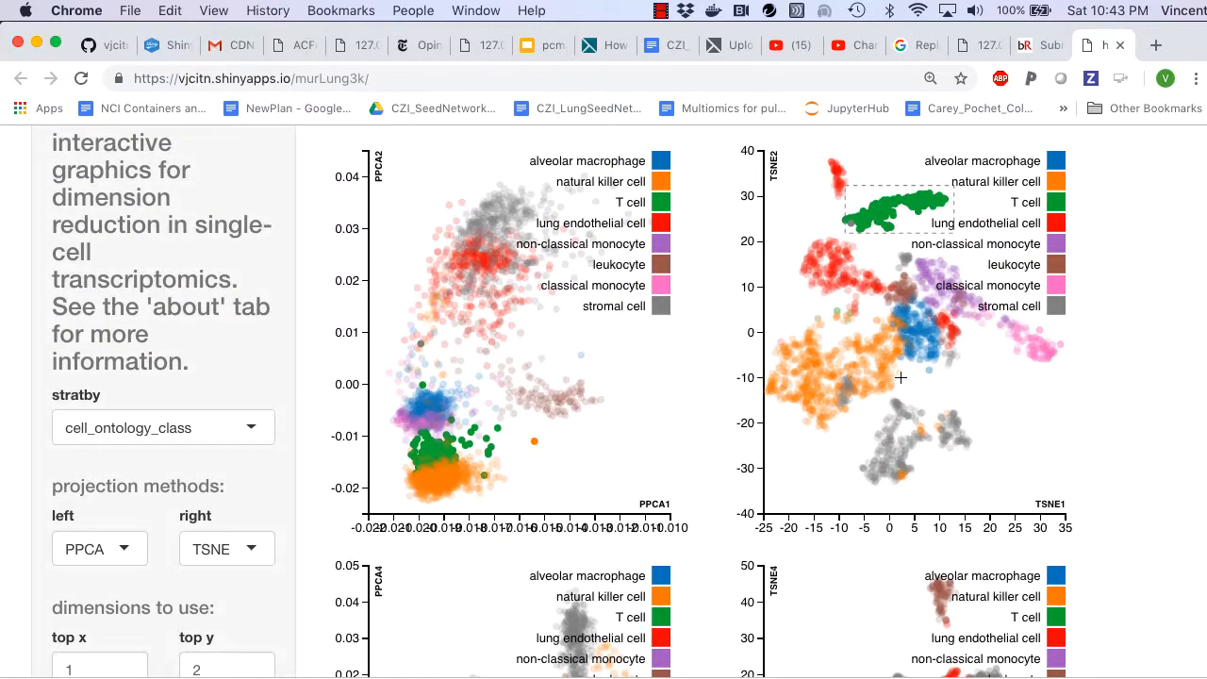
scroll(528, 519, down, 9)
scroll(529, 519, down, 2)
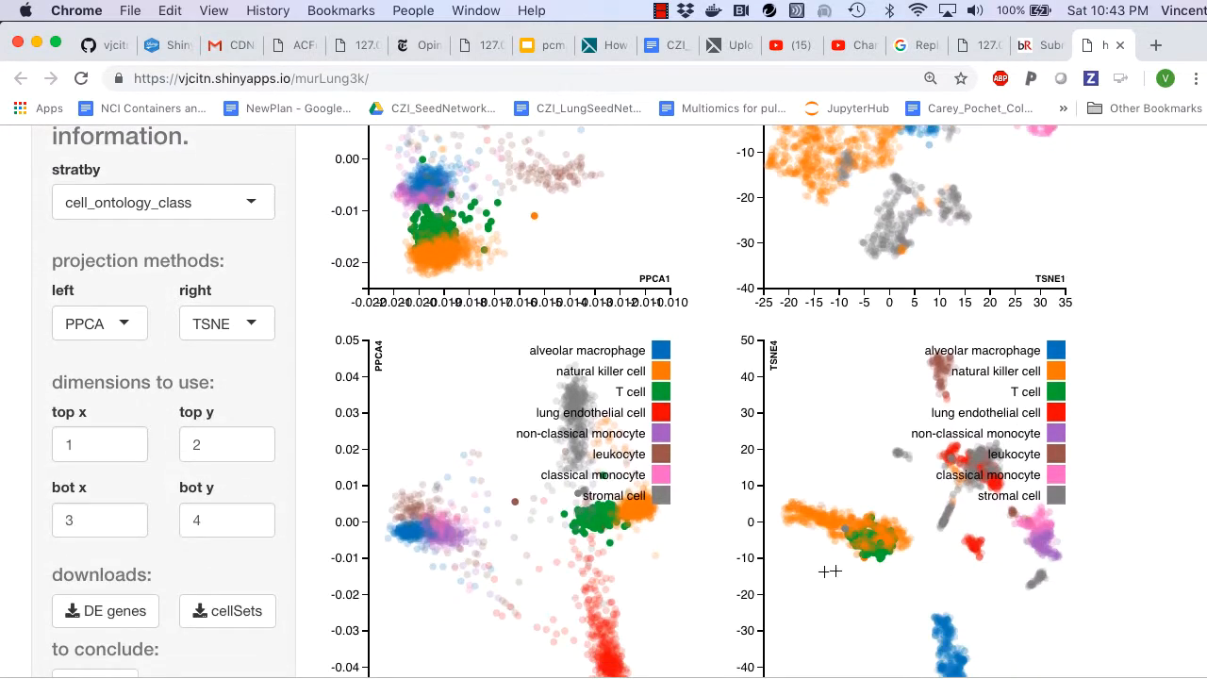
Step: Generate the differential expression signature table for the selected T cells and return to the scatter view
scroll(873, 550, up, 14)
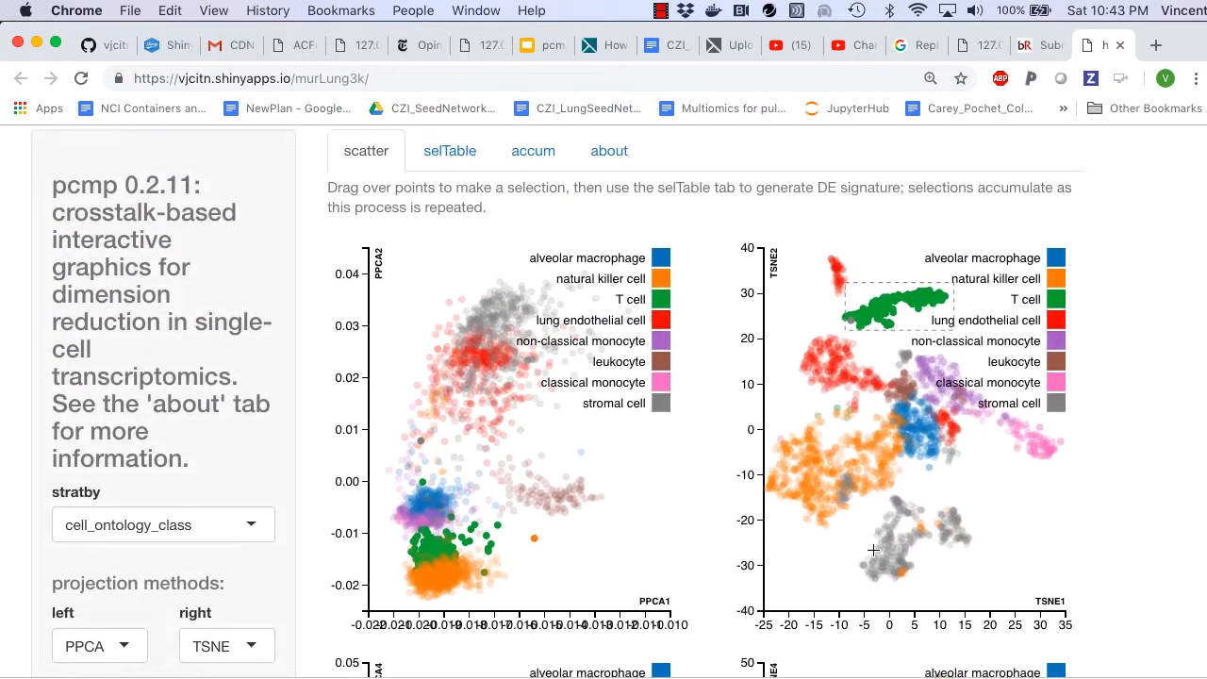
click(443, 151)
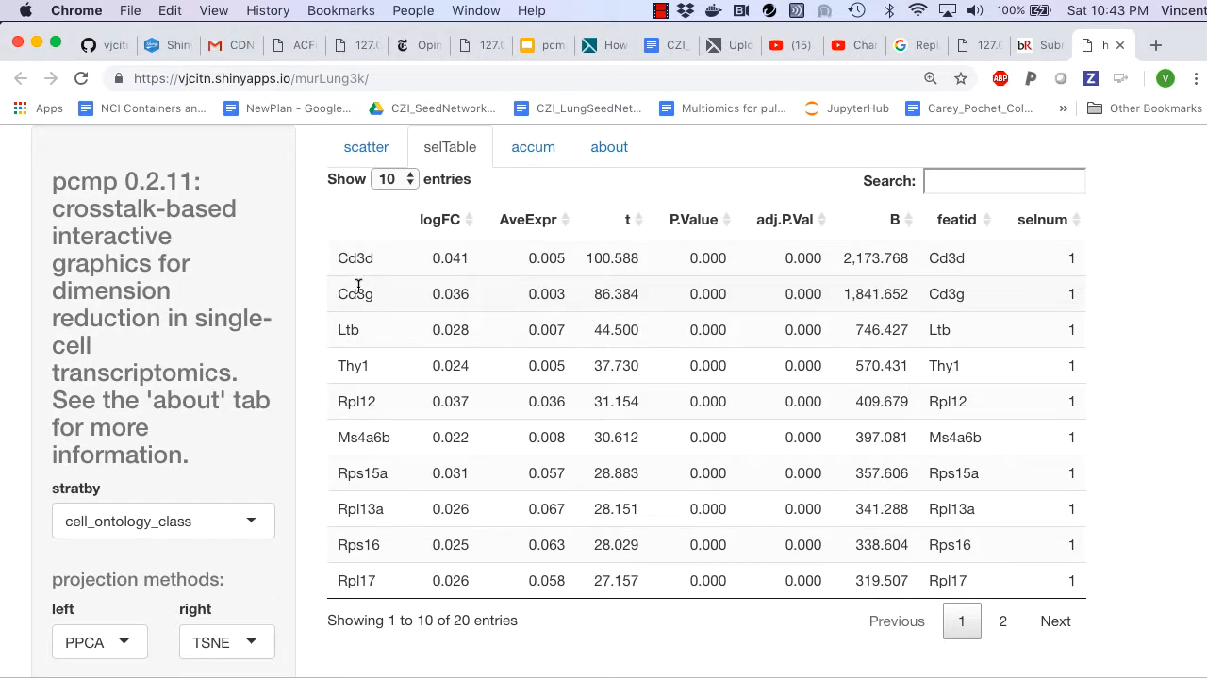
click(365, 153)
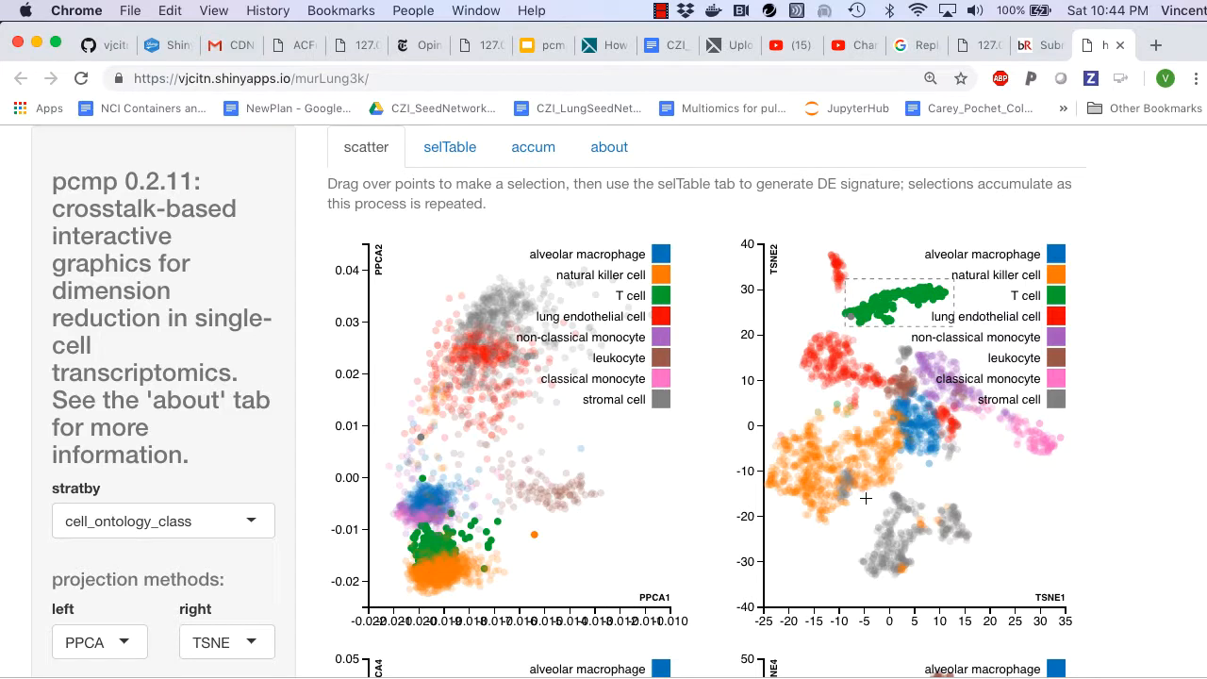
Step: Select the alveolar macrophage cluster in the lower TSNE plot in place of the T cells and generate its differential expression table
click(1003, 492)
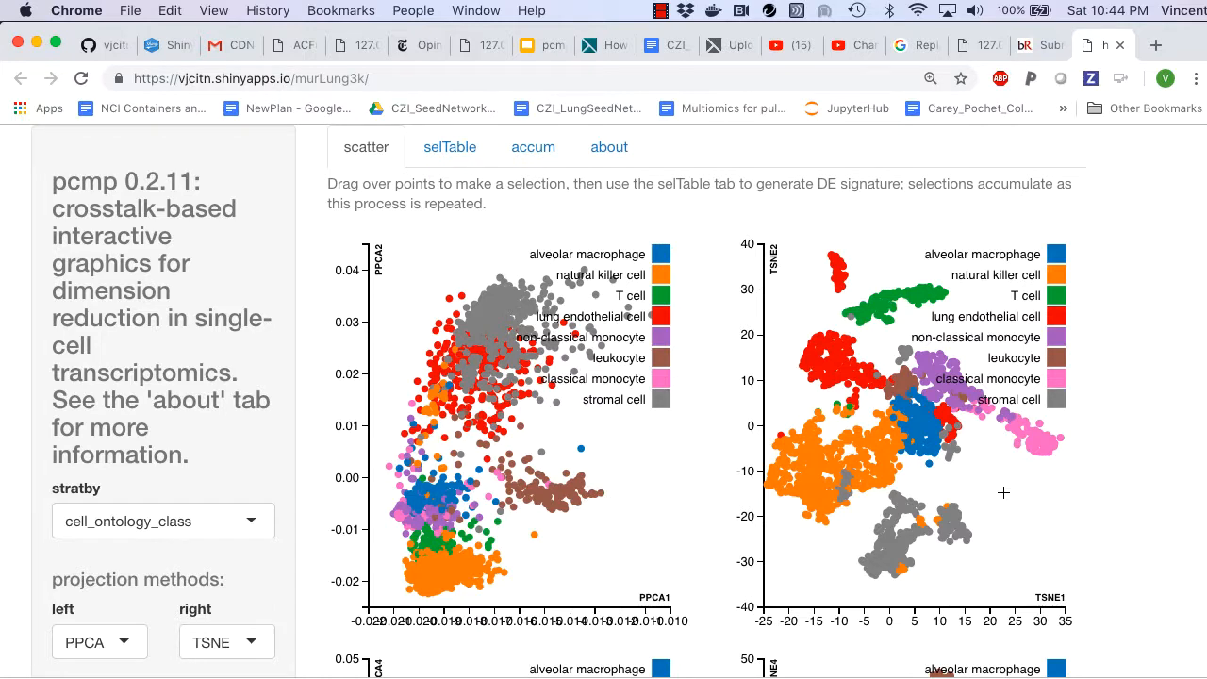
scroll(1004, 493, down, 8)
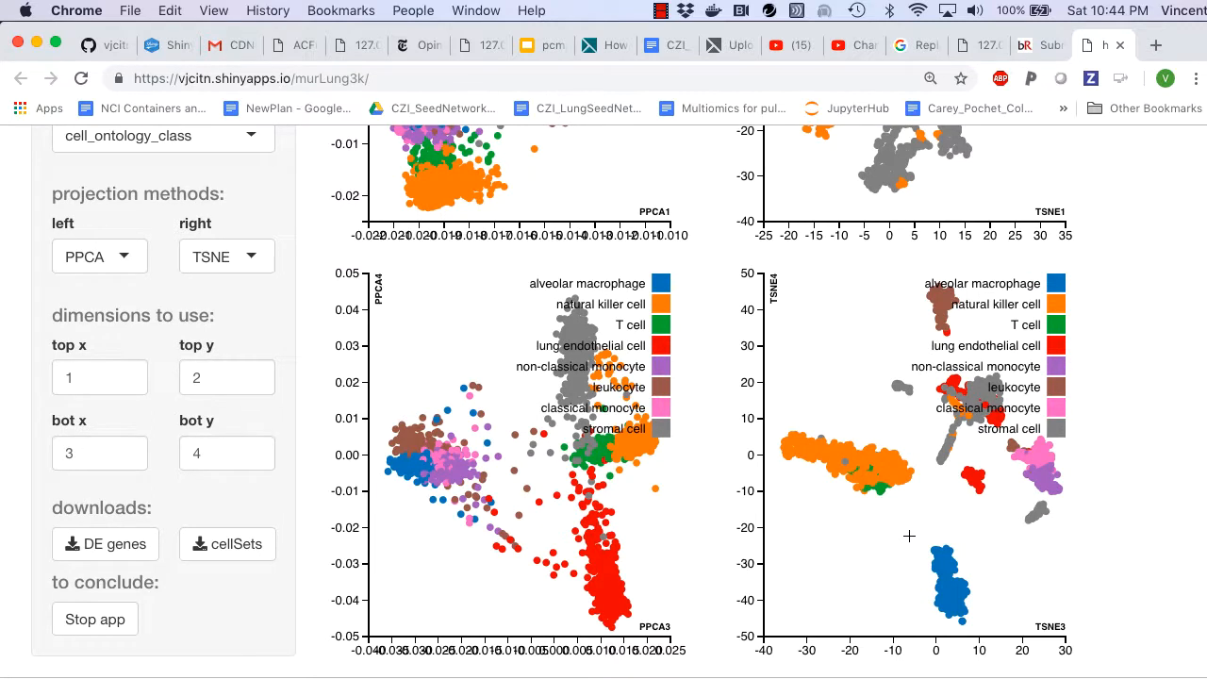
drag(910, 534, 1004, 632)
scroll(1004, 632, up, 10)
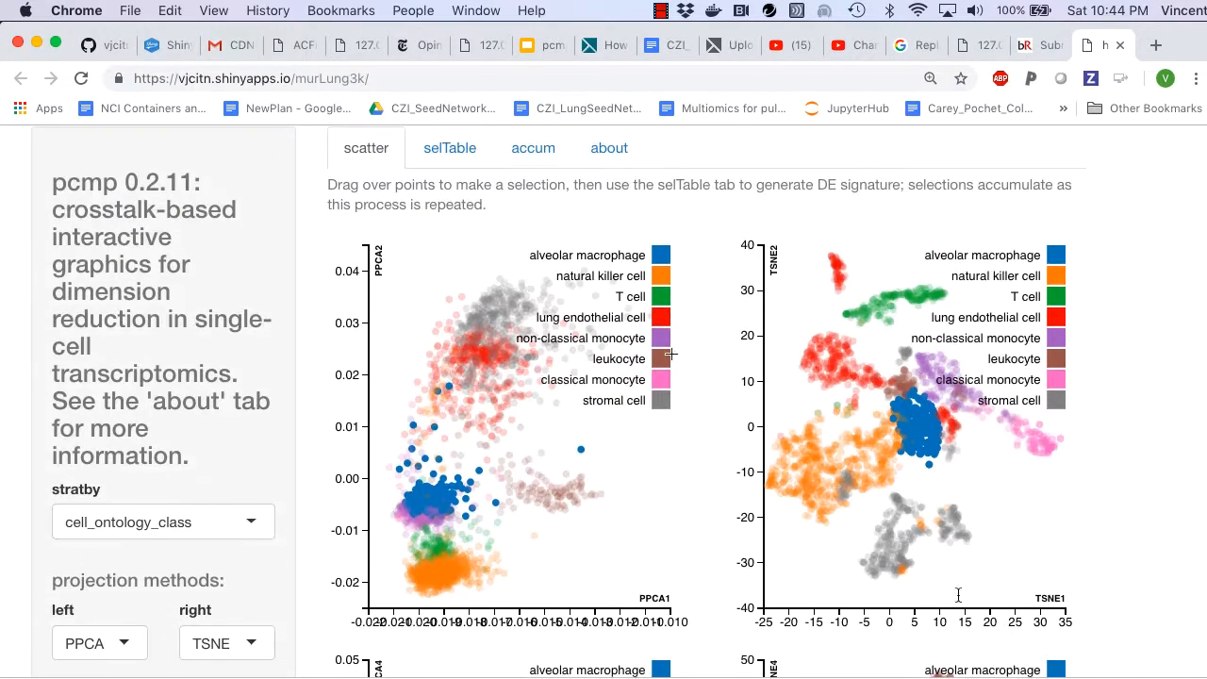
click(447, 157)
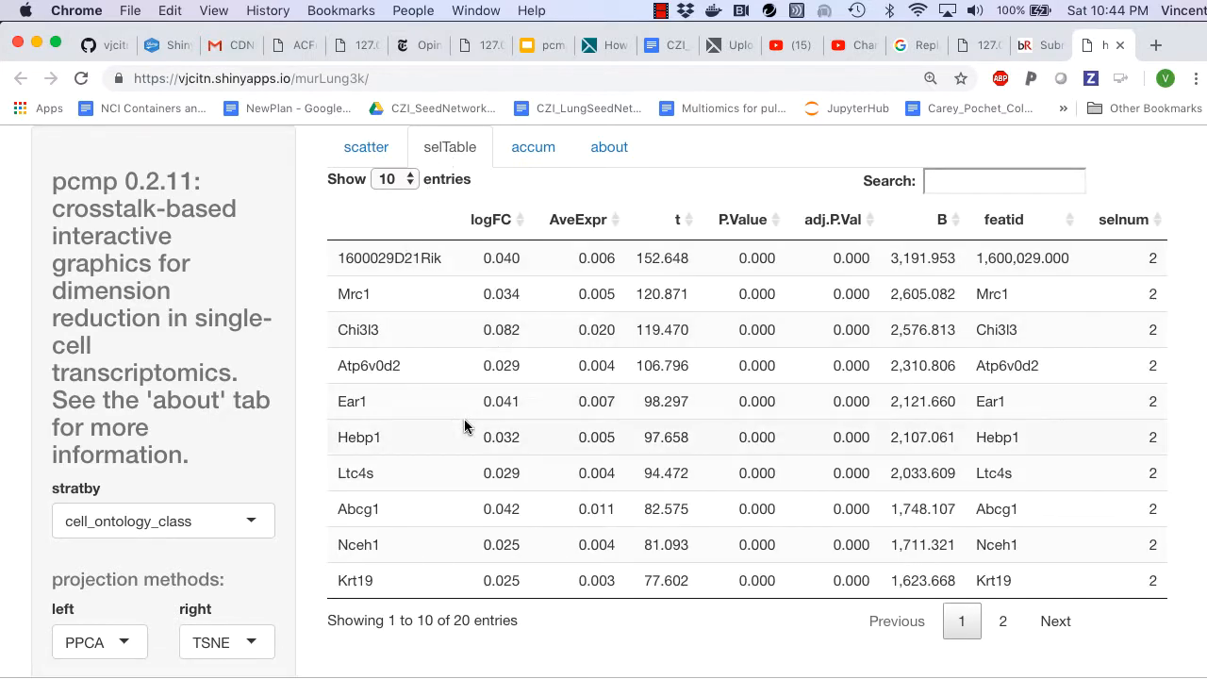
Step: Show the accumulated selections and examine the PPCA plot of both cell groups and the gene biplots for selections 1 and 2
click(534, 151)
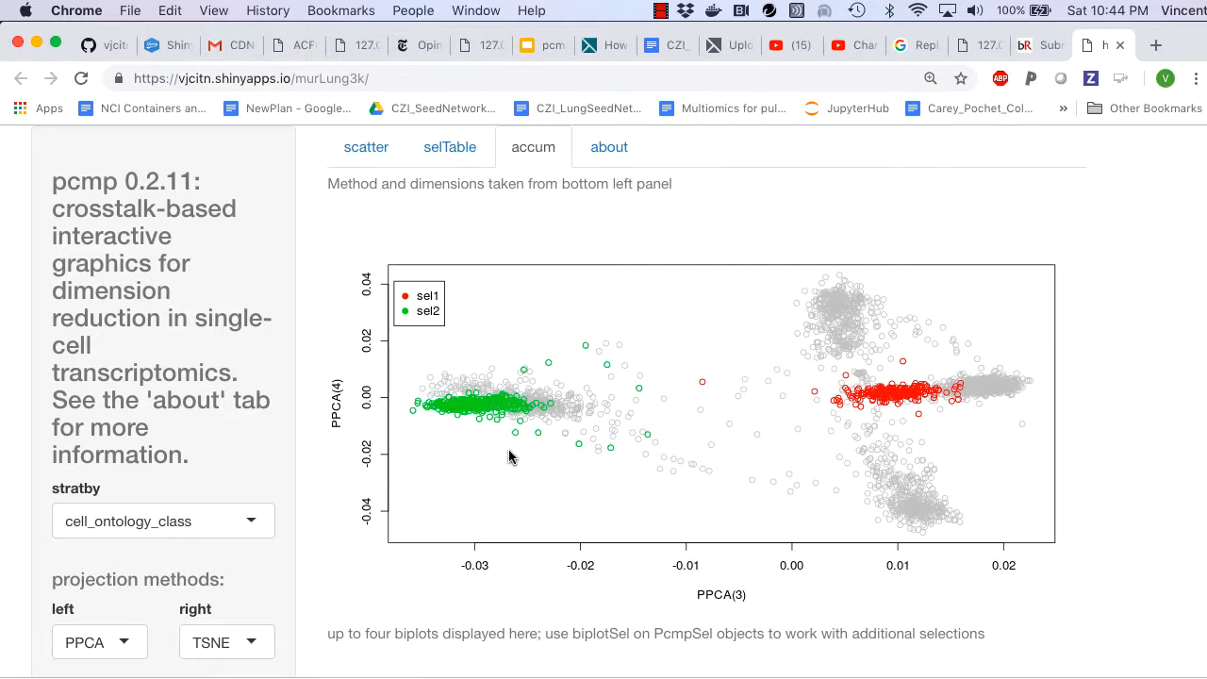
scroll(576, 413, down, 2)
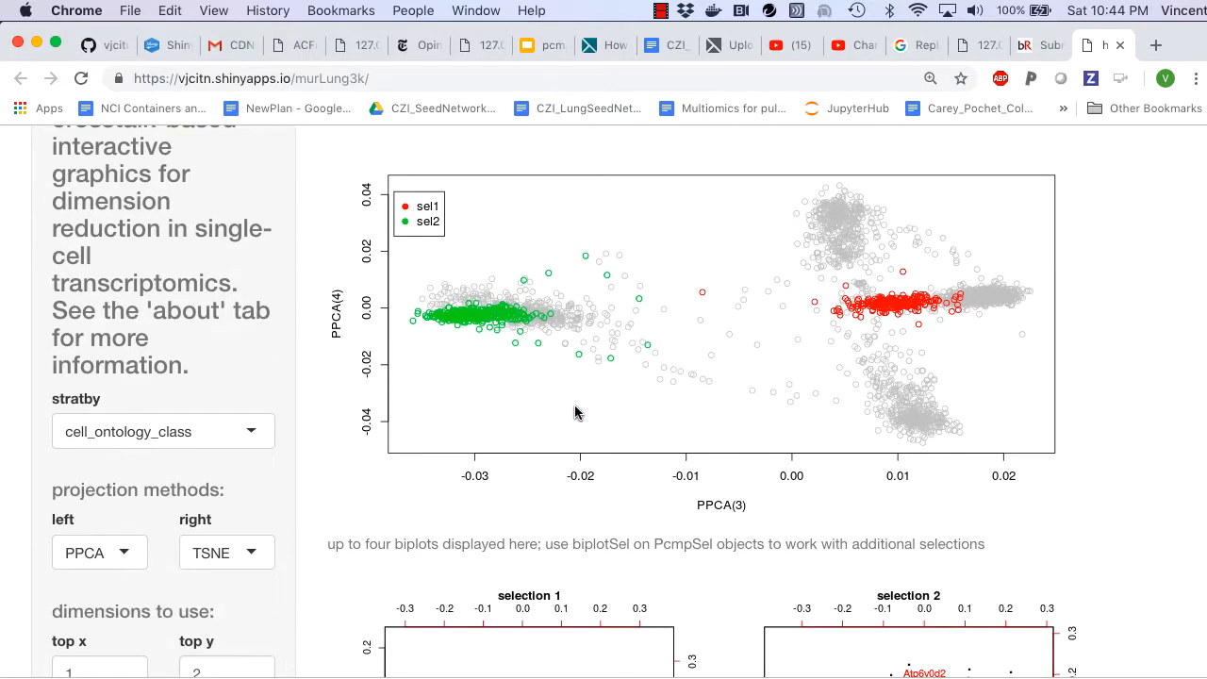
scroll(575, 412, down, 5)
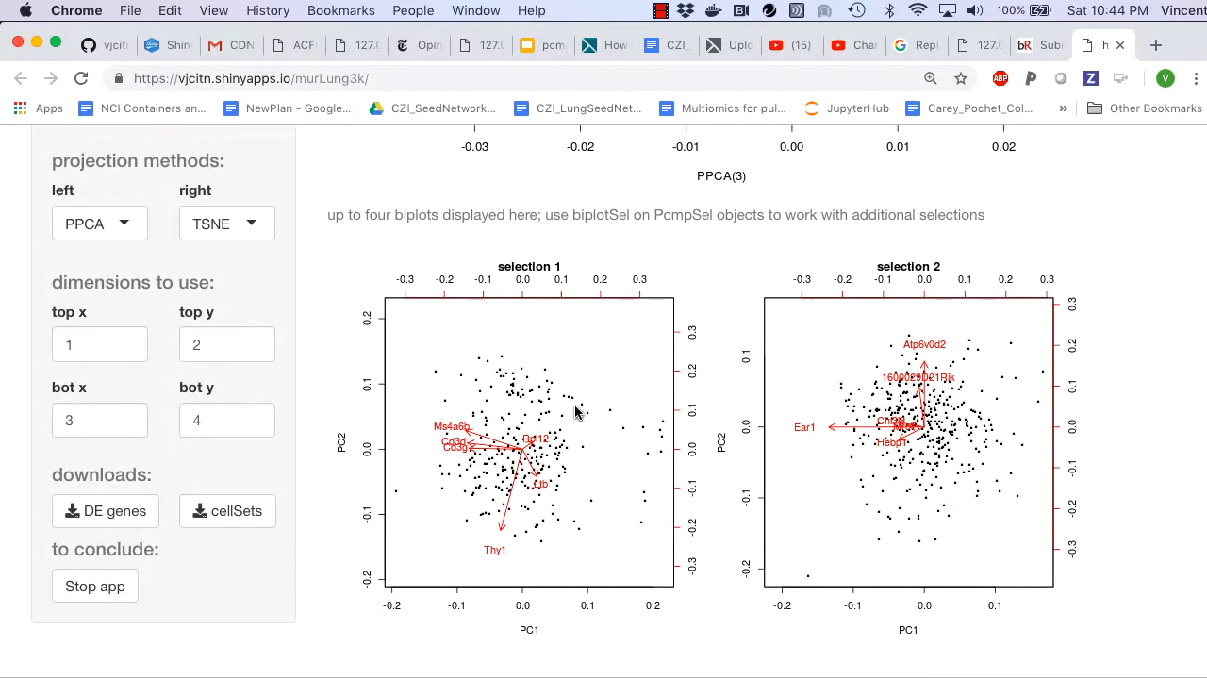
scroll(575, 413, down, 1)
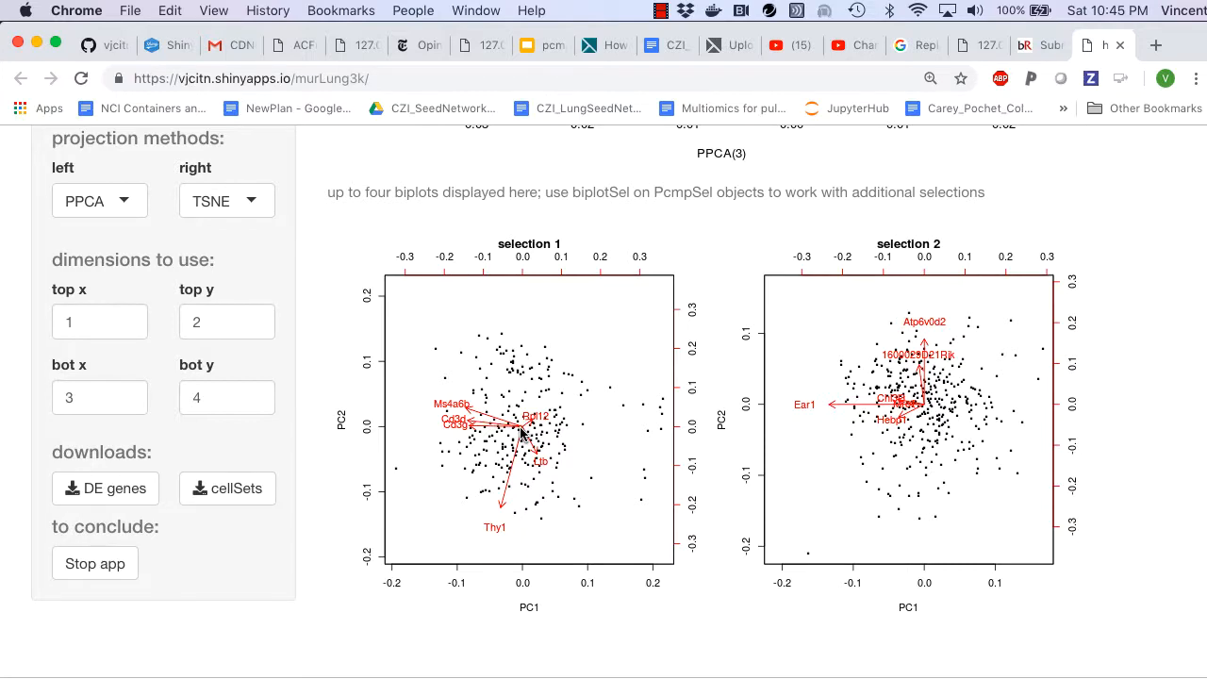
scroll(521, 432, up, 5)
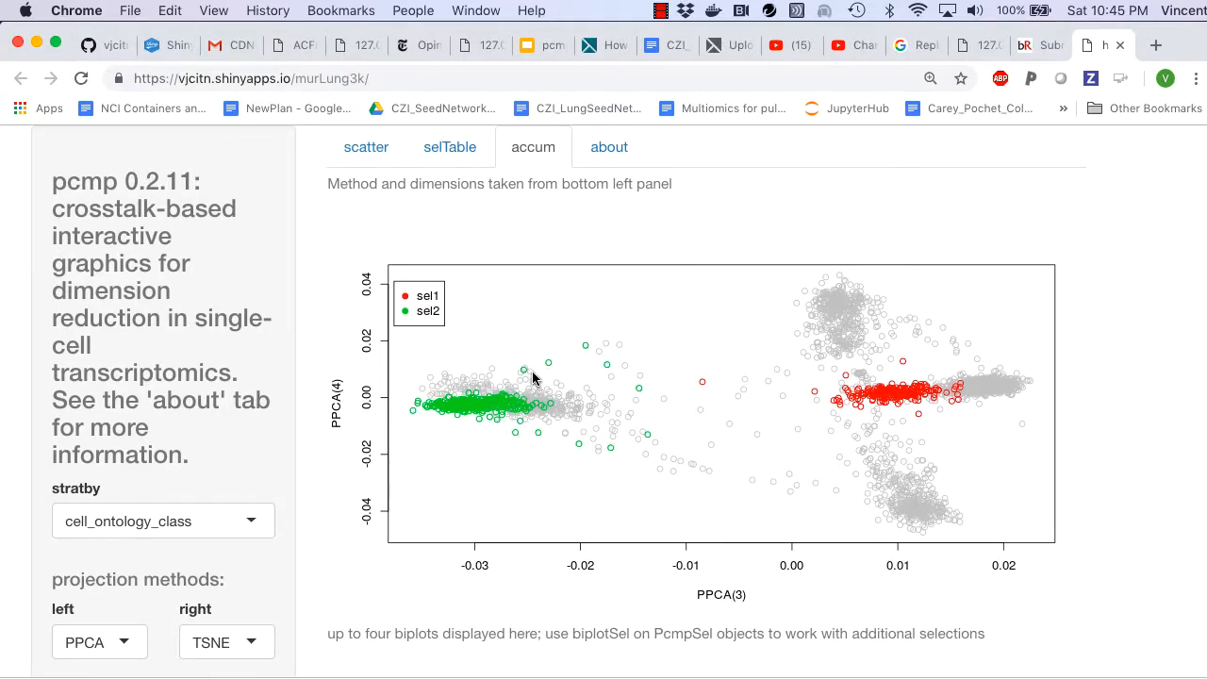
scroll(532, 342, down, 1)
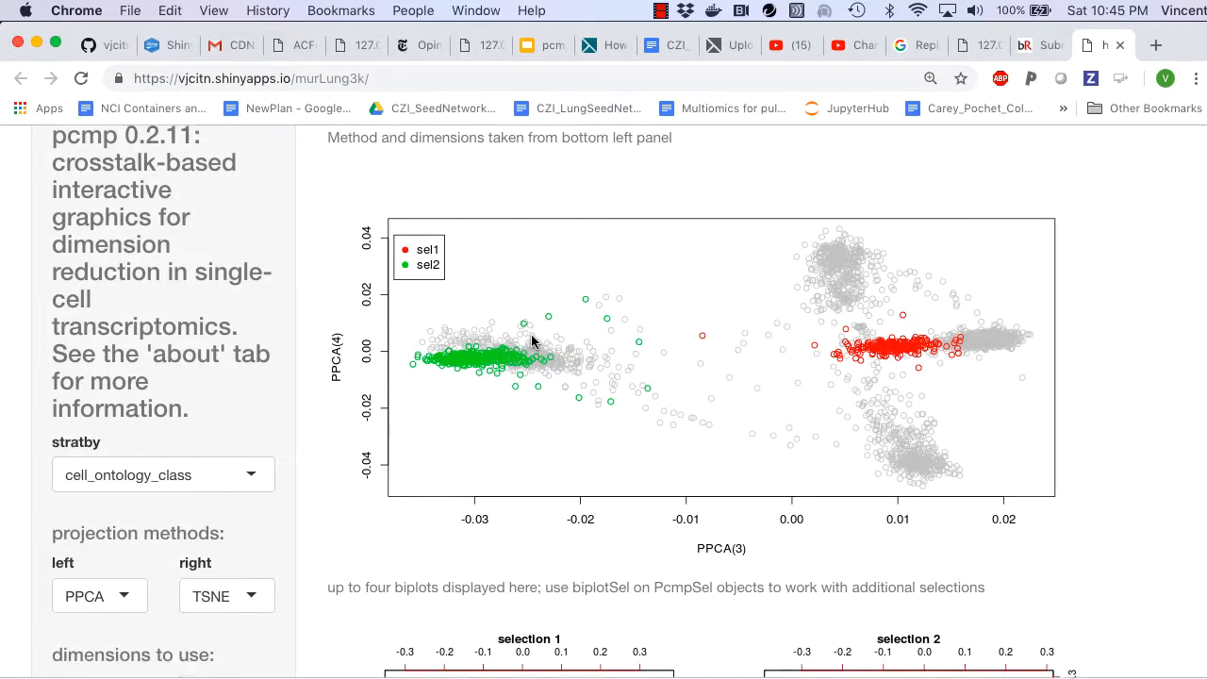
Step: Download the DE genes as data-2018-11-11.csv and the cell sets as data-2018-11-11 (1).csv into the HCA_LUNG folder
scroll(532, 341, down, 8)
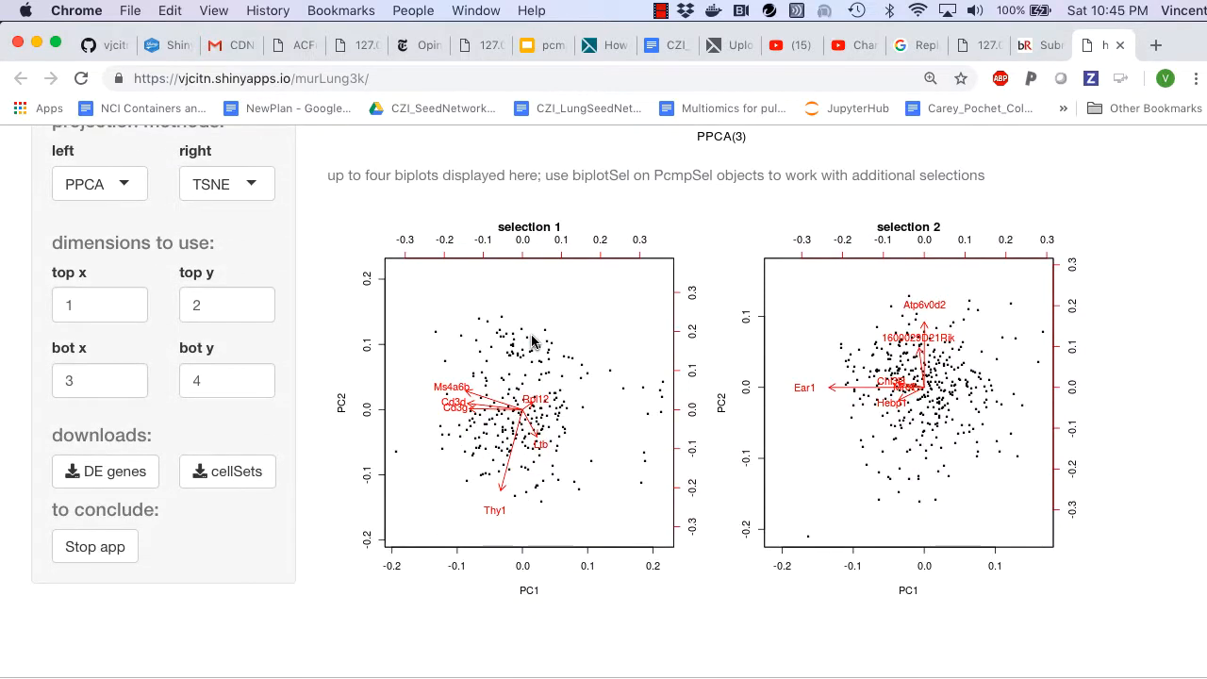
click(117, 472)
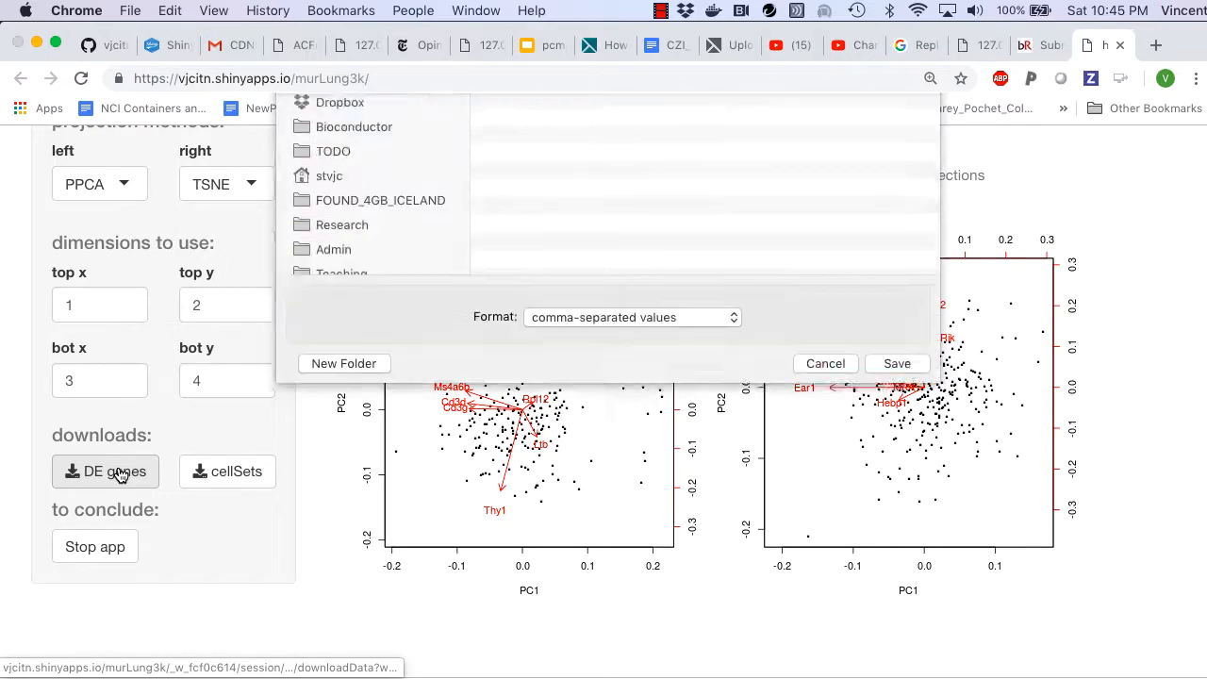
click(913, 522)
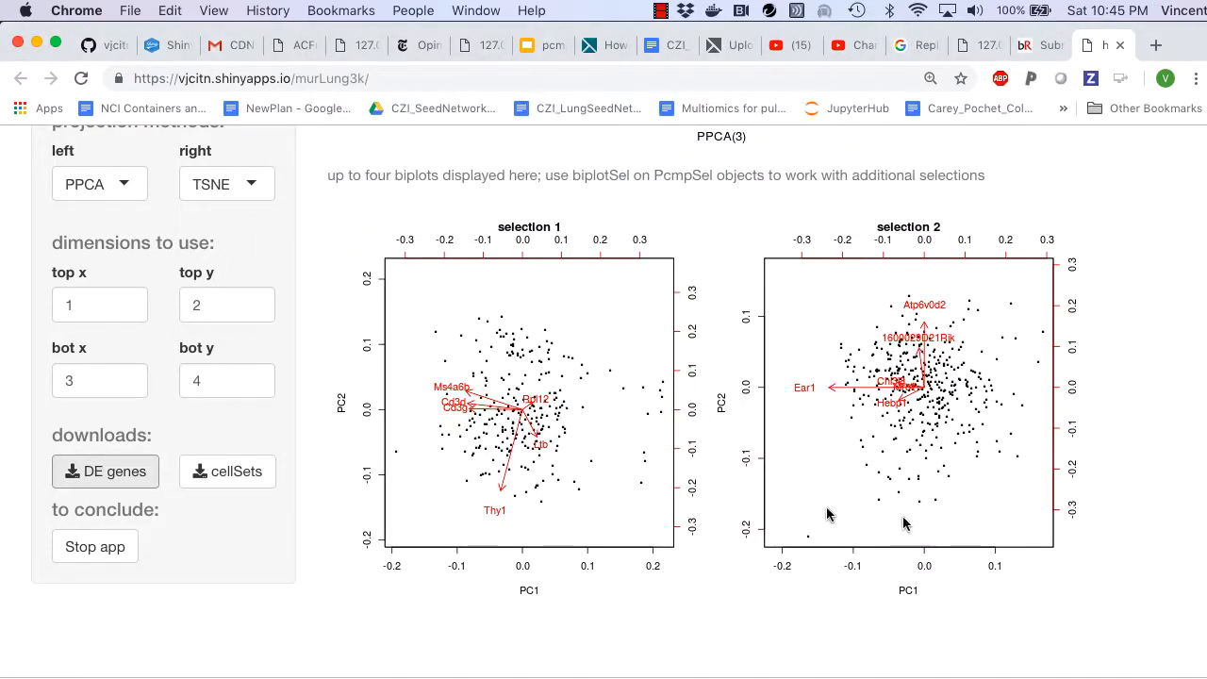
click(229, 474)
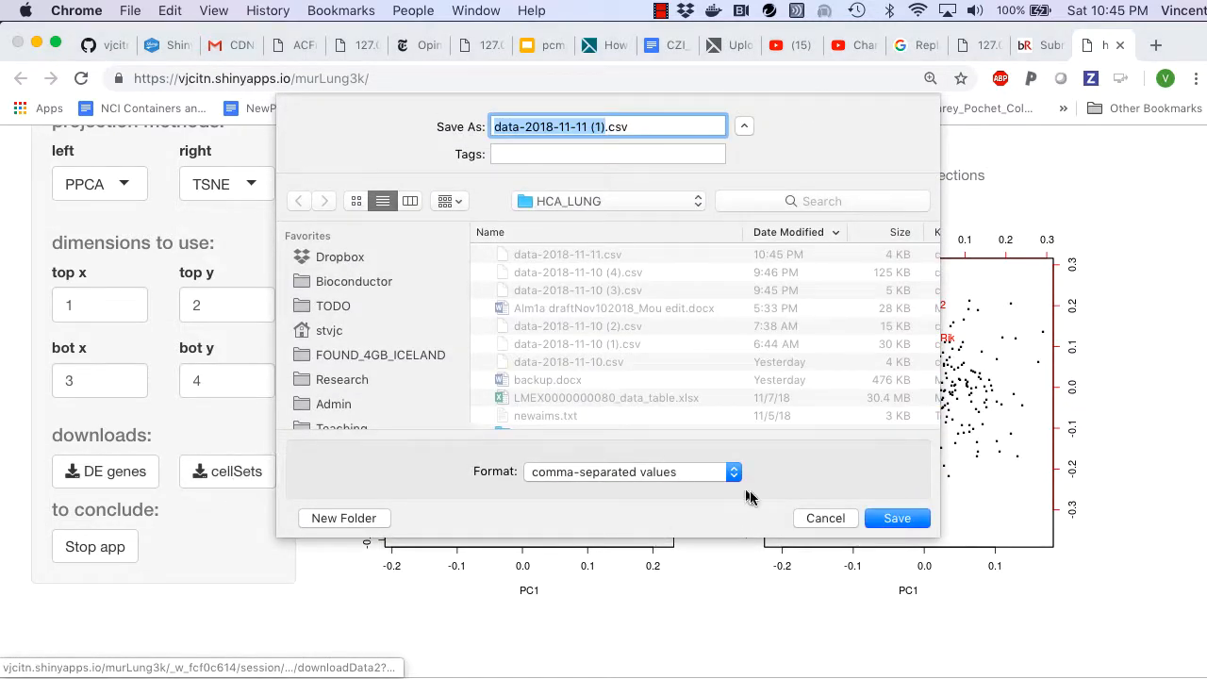
click(903, 517)
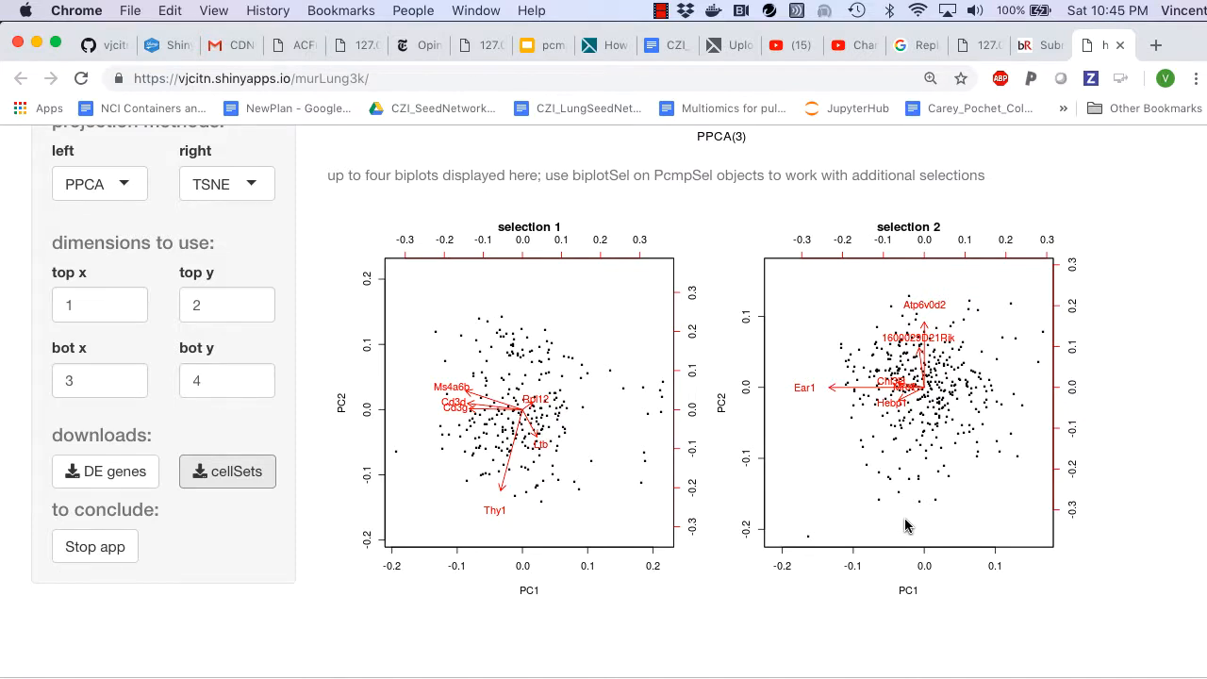
Step: Switch to Firefox and review the pcmp GitHub README, covering its introduction, interface examples, selection table and accumulated selections
scroll(904, 526, up, 10)
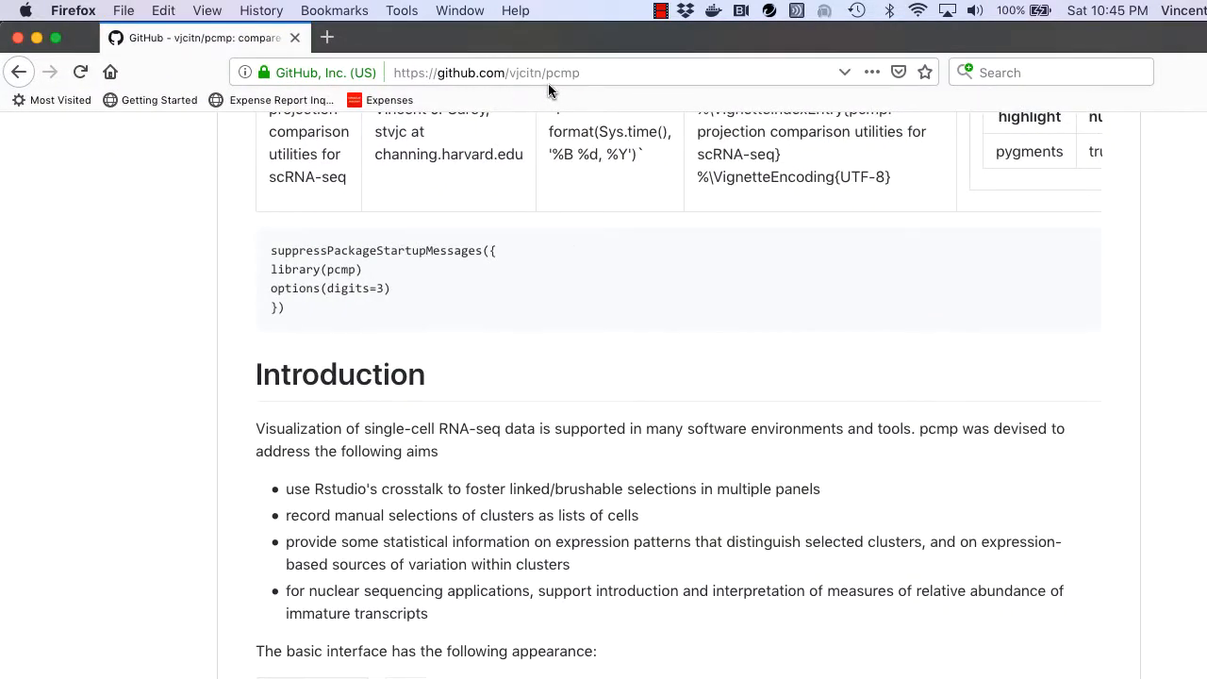
scroll(604, 317, up, 4)
scroll(604, 318, down, 5)
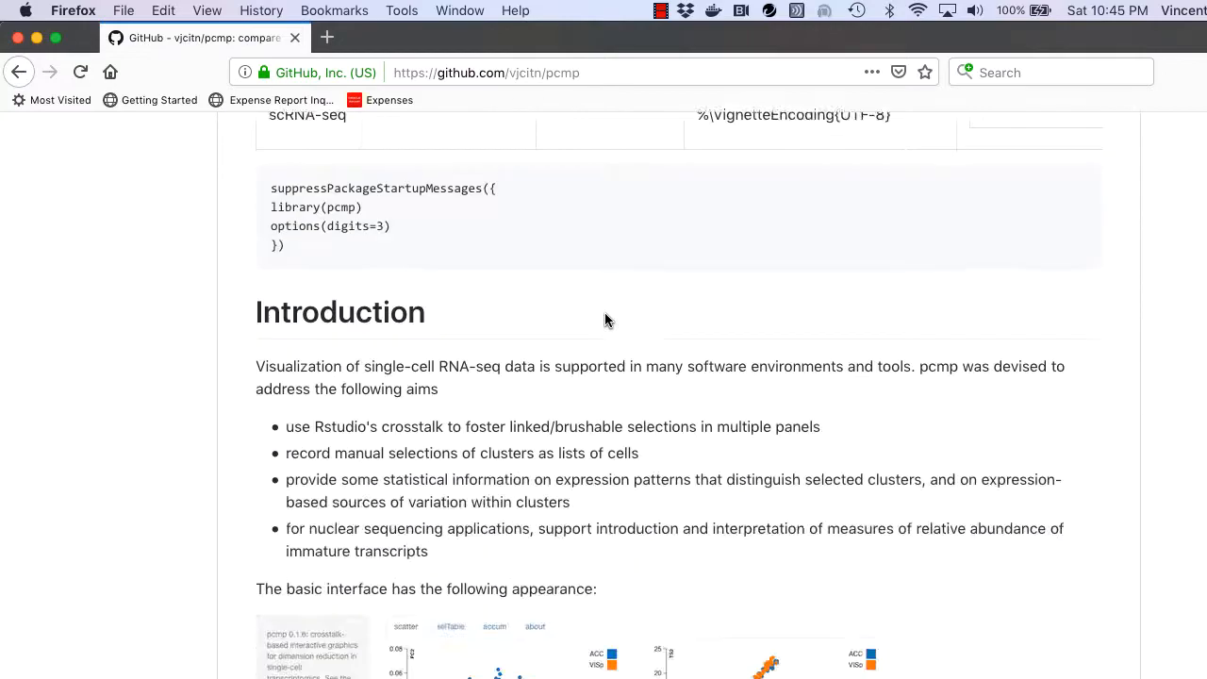
scroll(605, 318, down, 6)
scroll(606, 319, up, 1)
scroll(607, 320, down, 3)
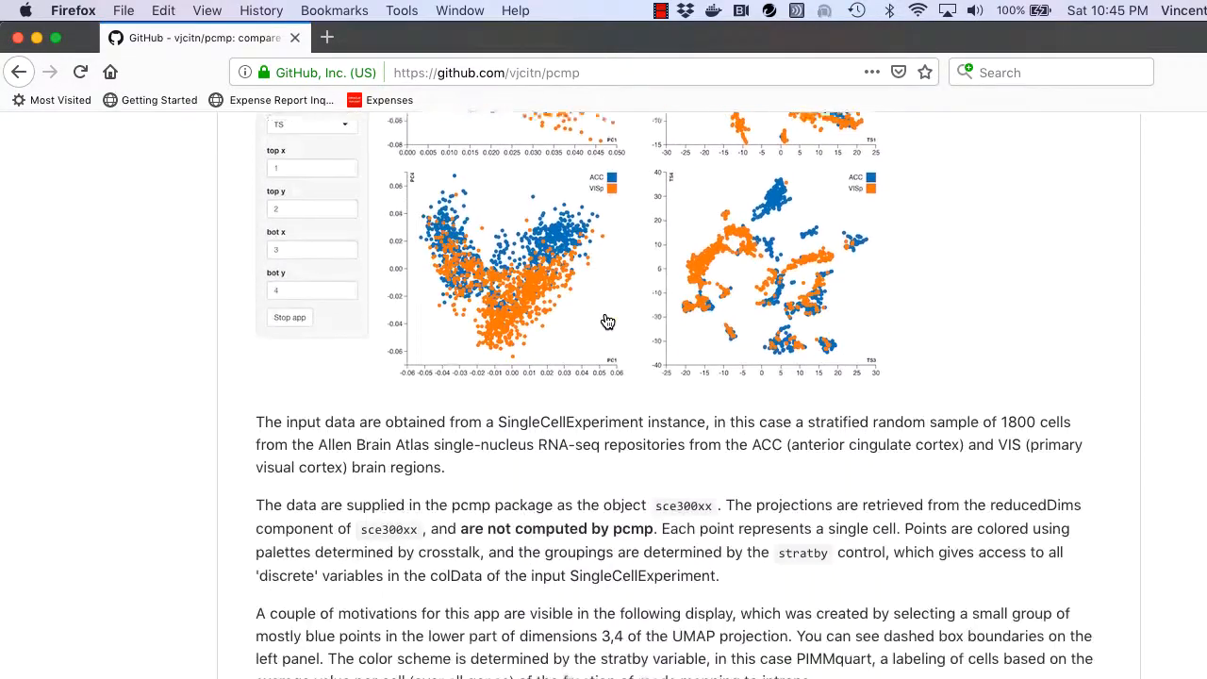
scroll(608, 322, down, 10)
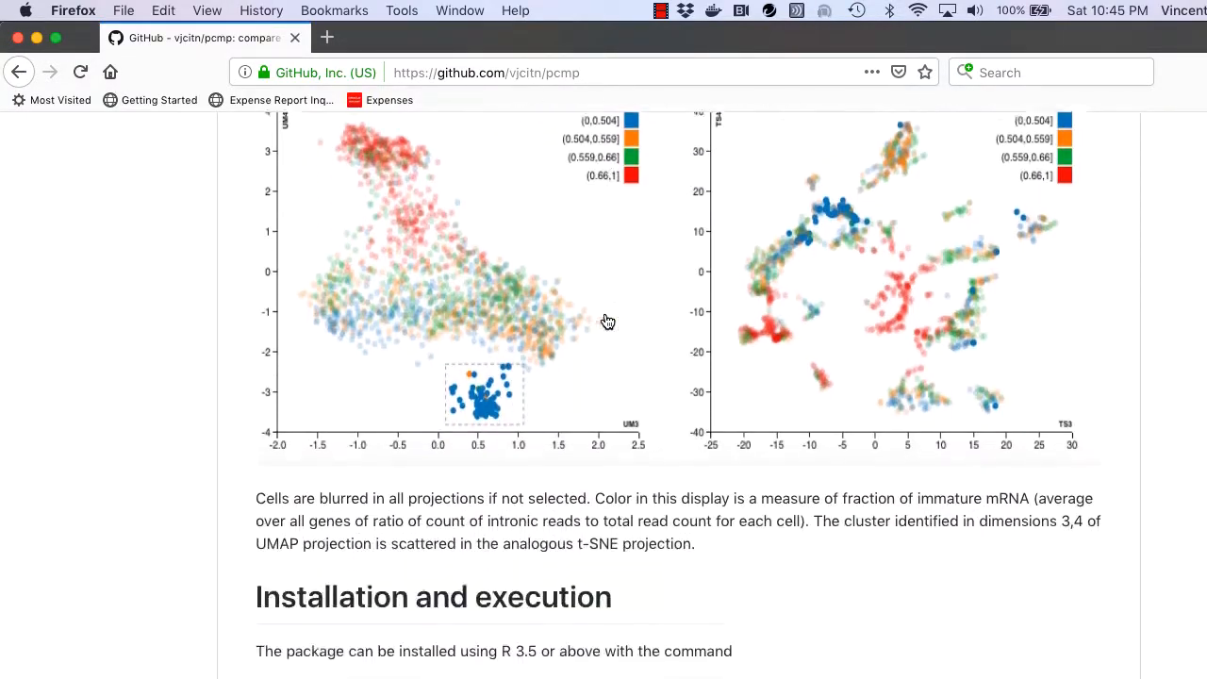
scroll(607, 322, down, 15)
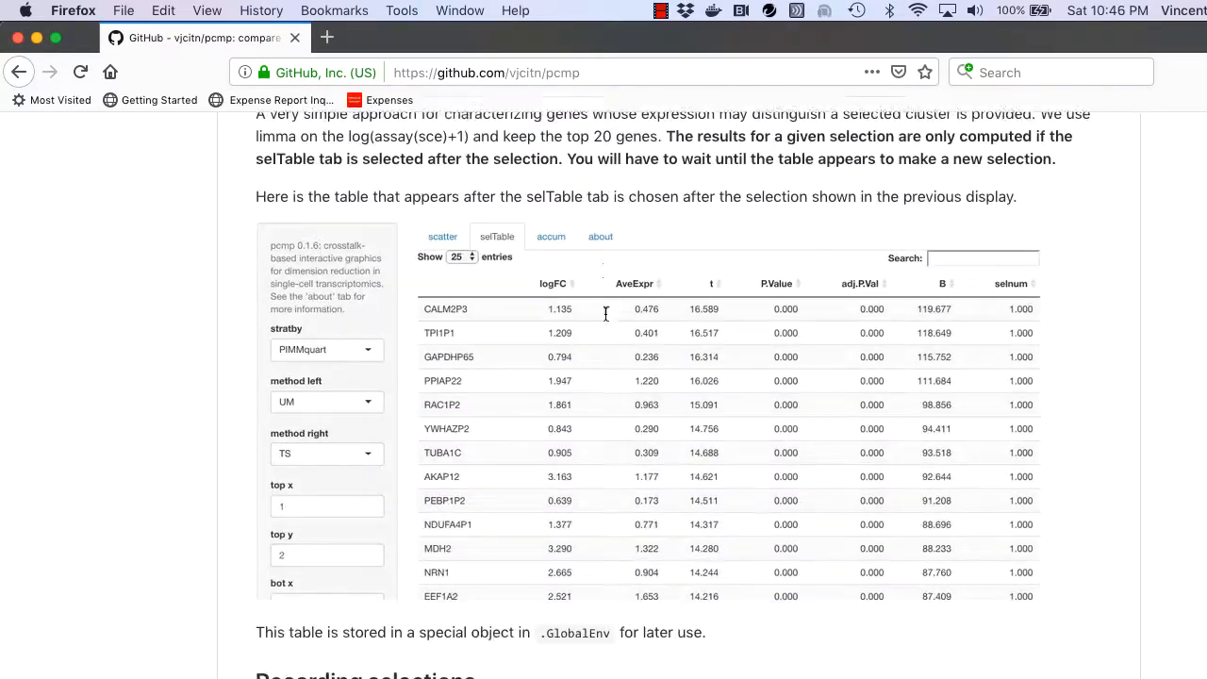
scroll(607, 317, down, 15)
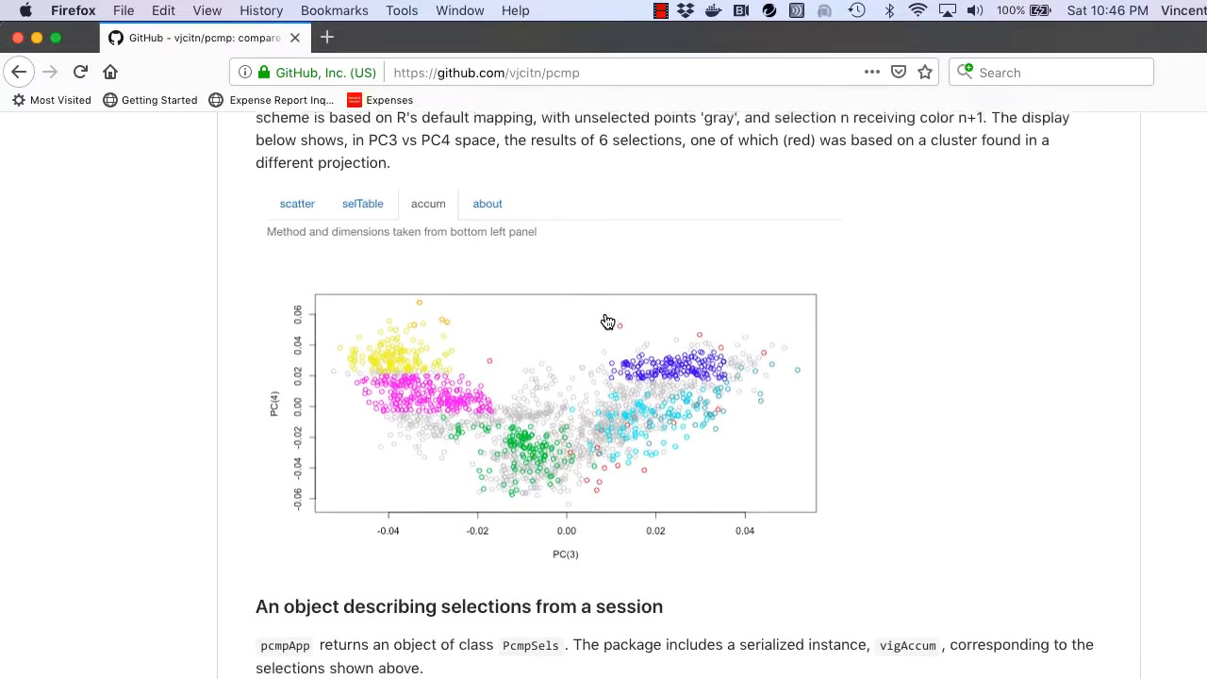
scroll(607, 322, up, 20)
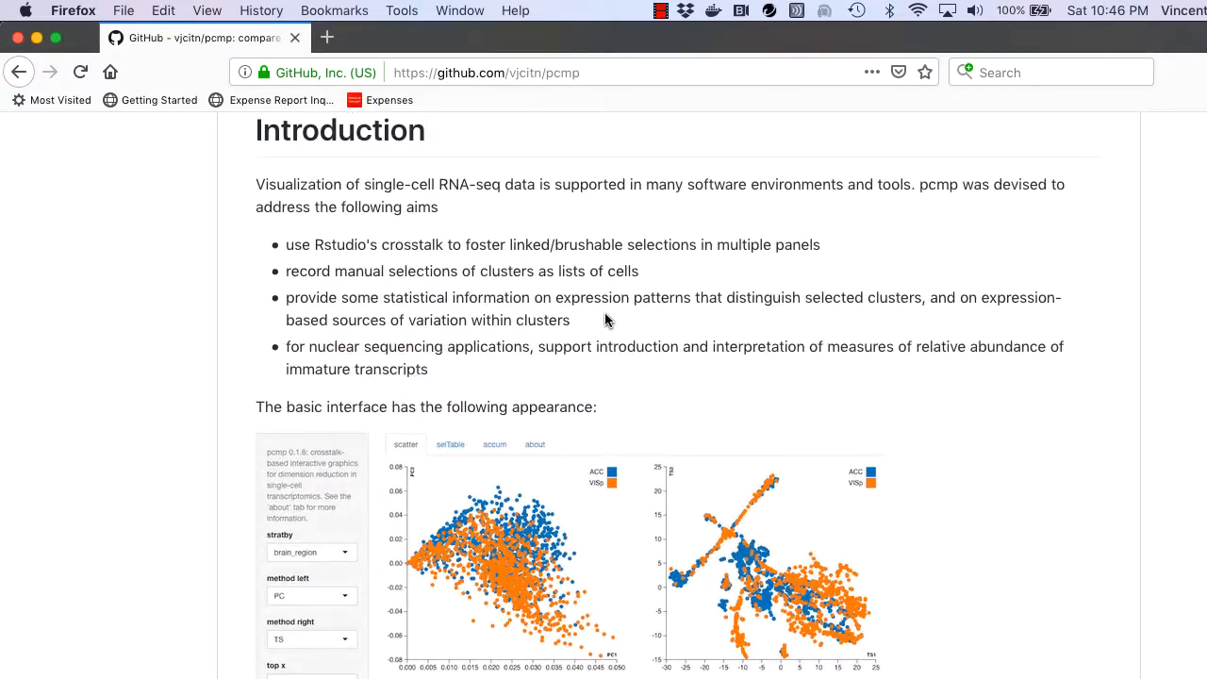
scroll(607, 321, up, 4)
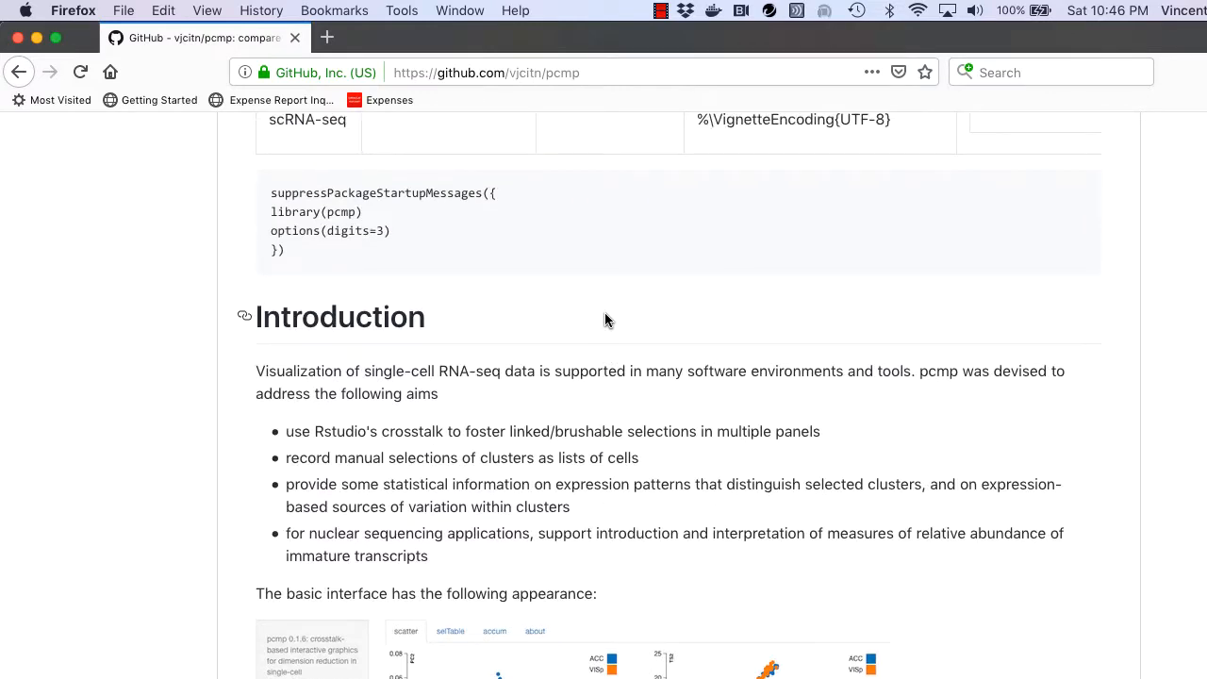